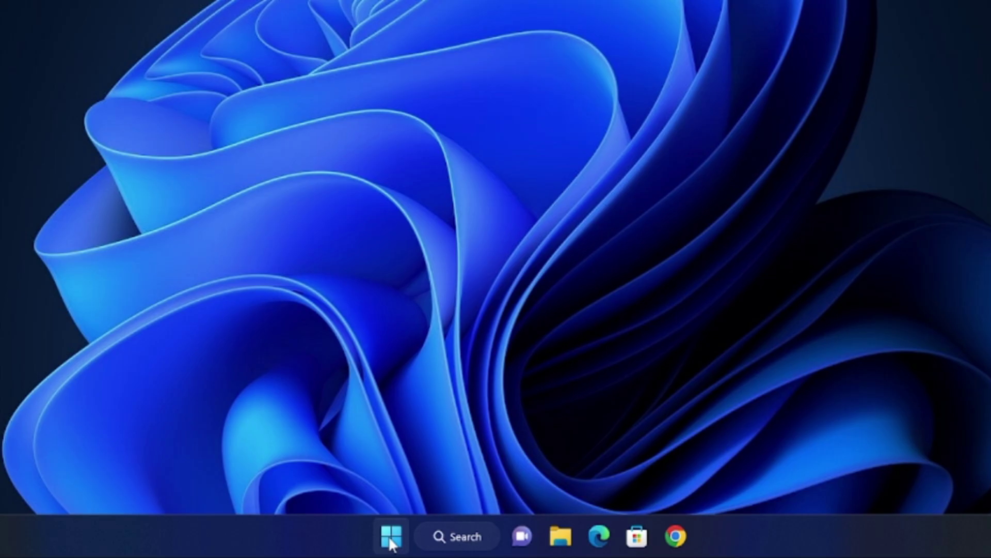
- Open Windows Settings, view the Notifications page, then return to the System page
{"action": "right_click", "coordinate": [400, 543]}
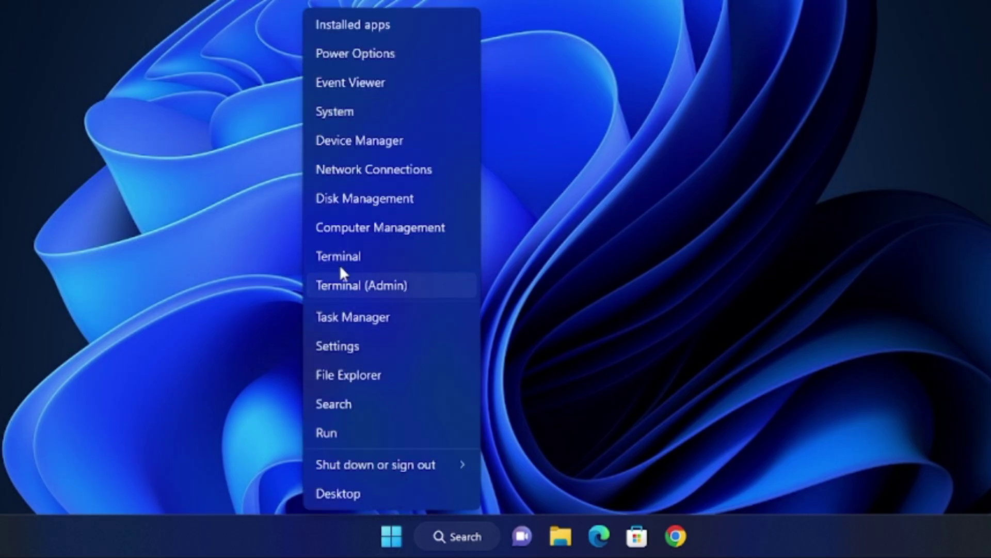
{"action": "left_click", "coordinate": [340, 345]}
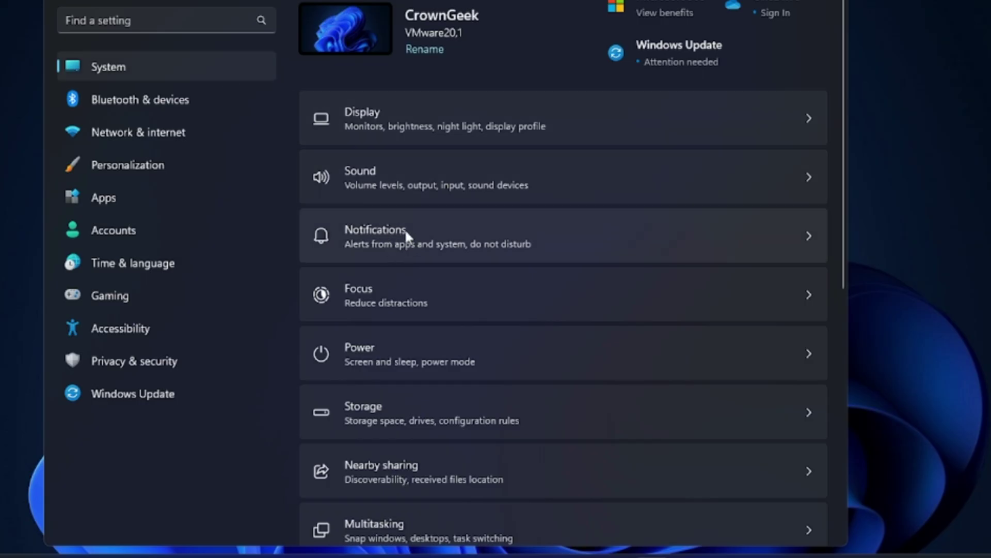
{"action": "left_click", "coordinate": [395, 234]}
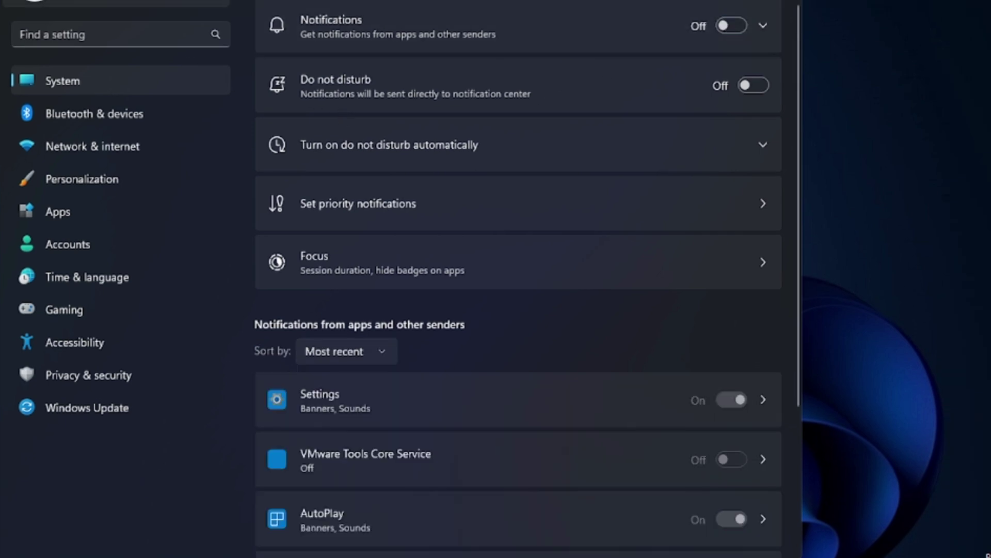
{"action": "key", "text": "alt+Left"}
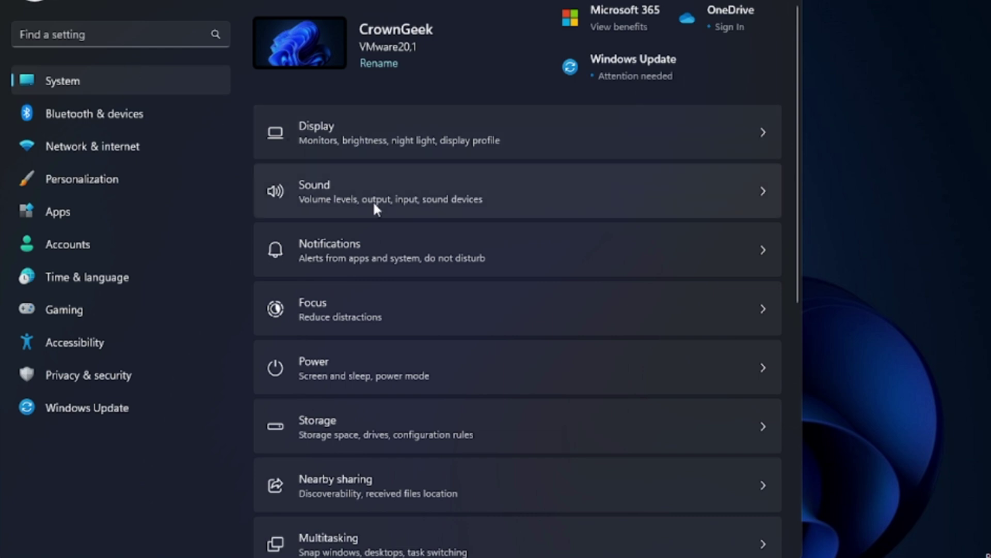
{"action": "scroll", "coordinate": [375, 207], "scroll_direction": "down", "scroll_amount": 3}
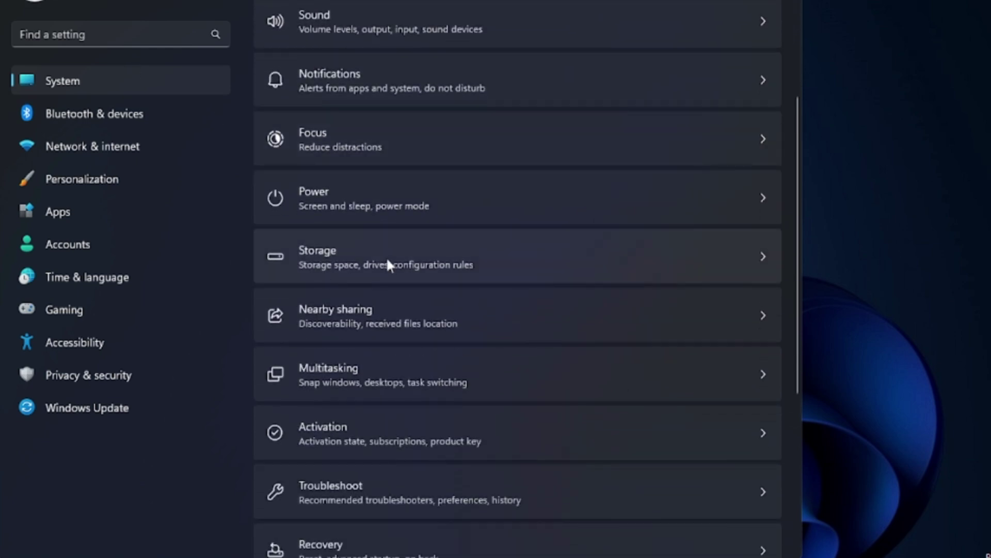
- Turn on Storage Sense on the Storage page for Local Disk (C:)
{"action": "left_click", "coordinate": [386, 256]}
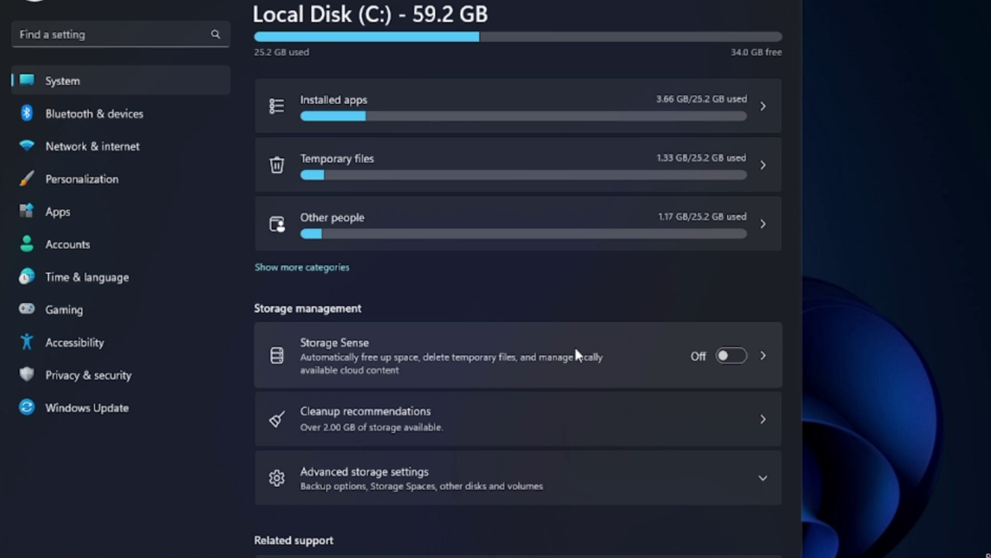
{"action": "left_click", "coordinate": [728, 361]}
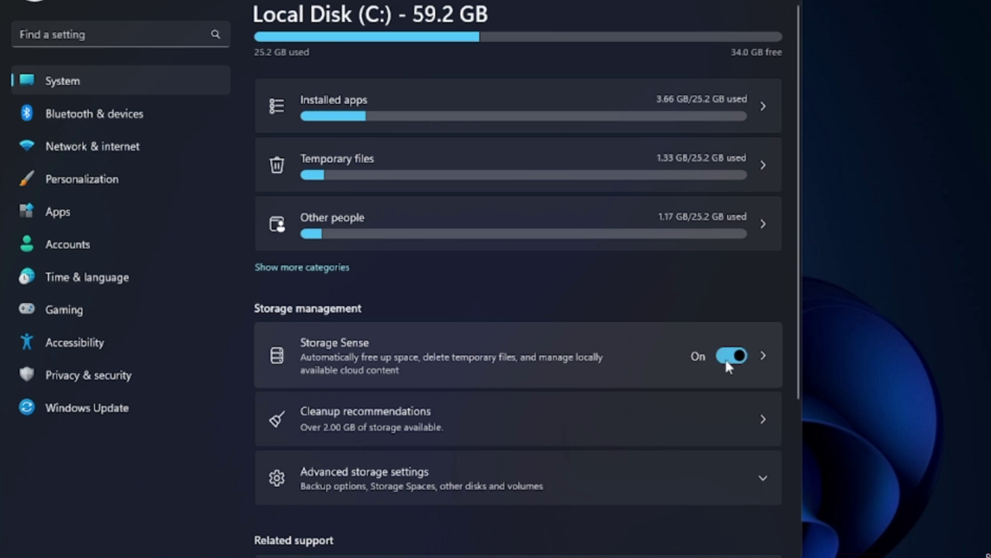
- Delete 2.32 GB: previous Windows installation, Recycle Bin, recovery logs and Downloads
{"action": "left_click", "coordinate": [335, 422]}
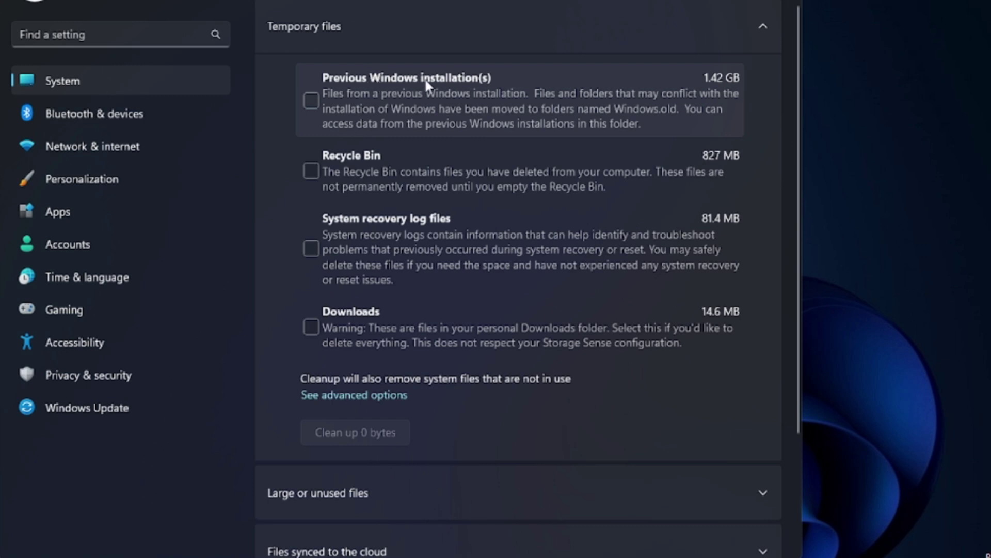
{"action": "left_click", "coordinate": [310, 101]}
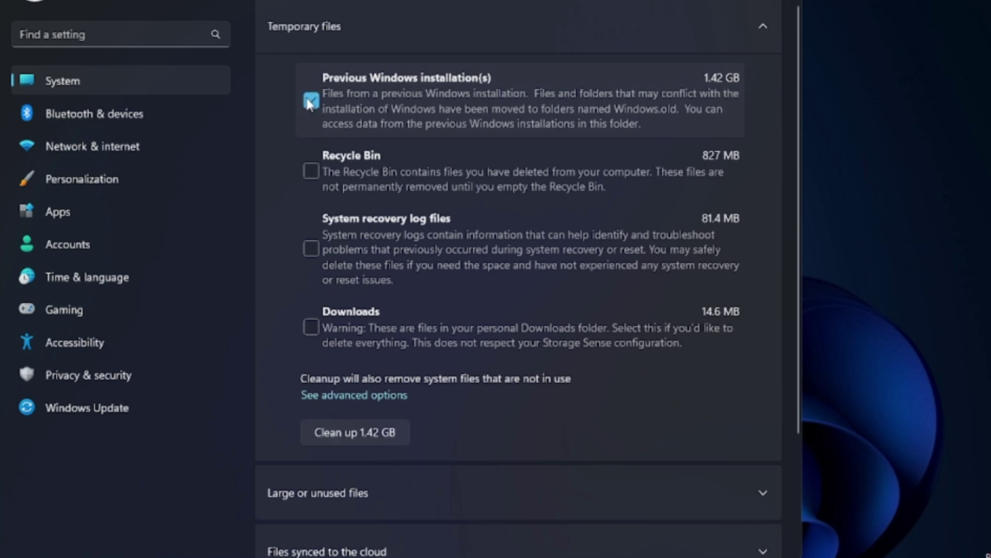
{"action": "left_click", "coordinate": [317, 170]}
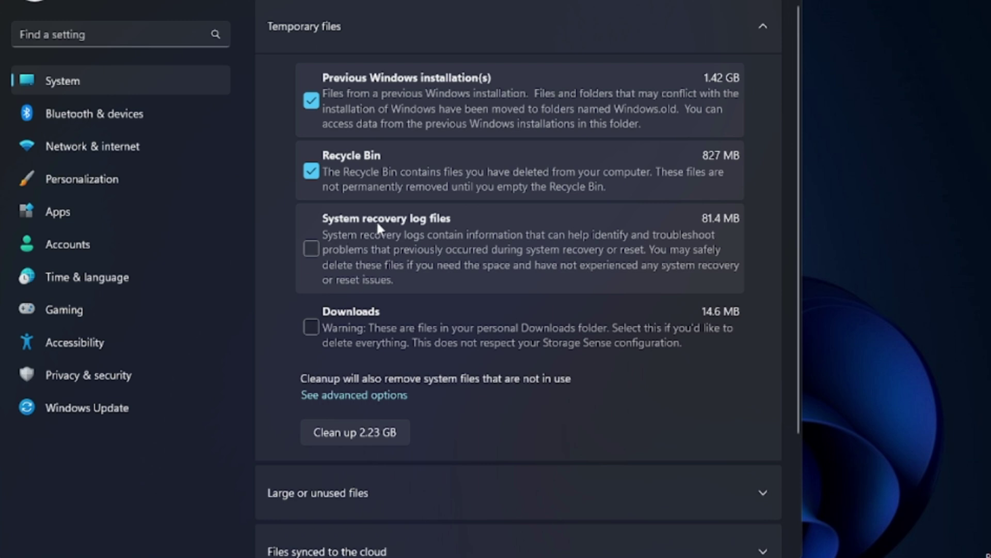
{"action": "left_click", "coordinate": [313, 249]}
{"action": "left_click", "coordinate": [313, 328]}
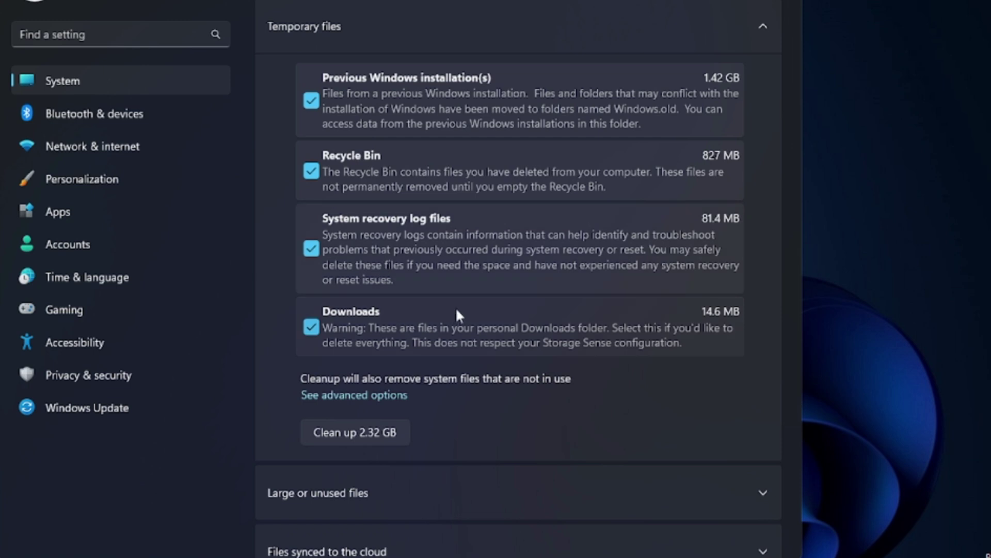
{"action": "left_click", "coordinate": [368, 437]}
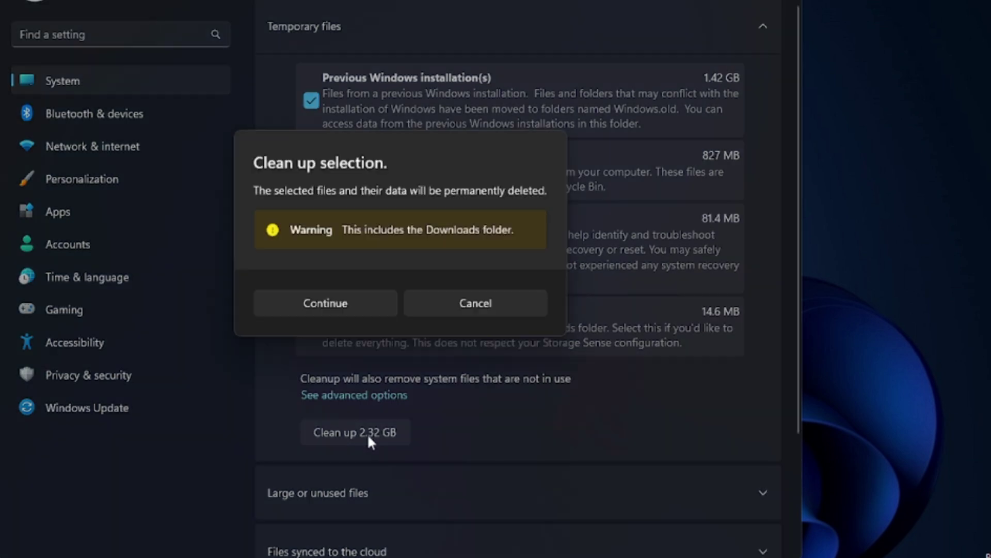
{"action": "left_click", "coordinate": [370, 305]}
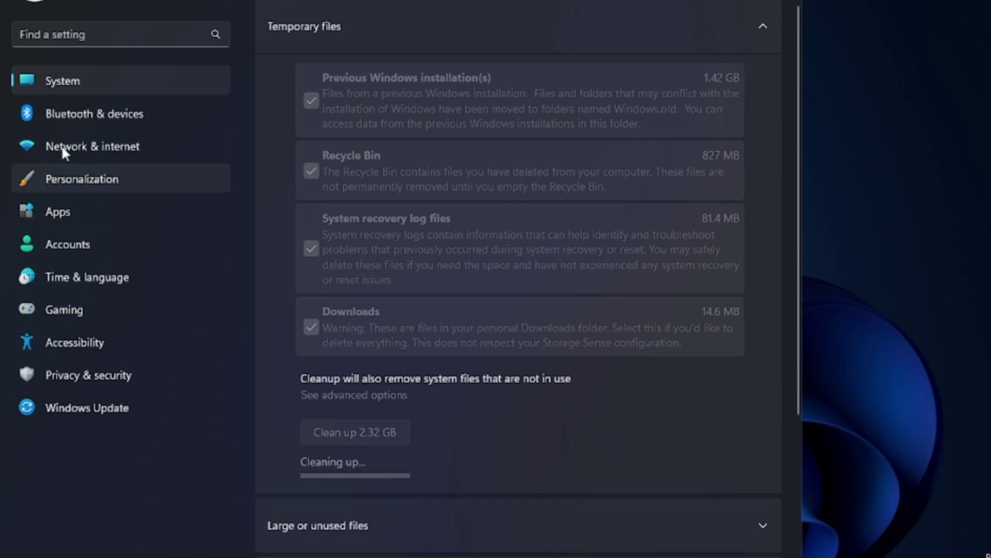
- Switch Transparency effects off under Personalization > Colors
{"action": "left_click", "coordinate": [111, 180]}
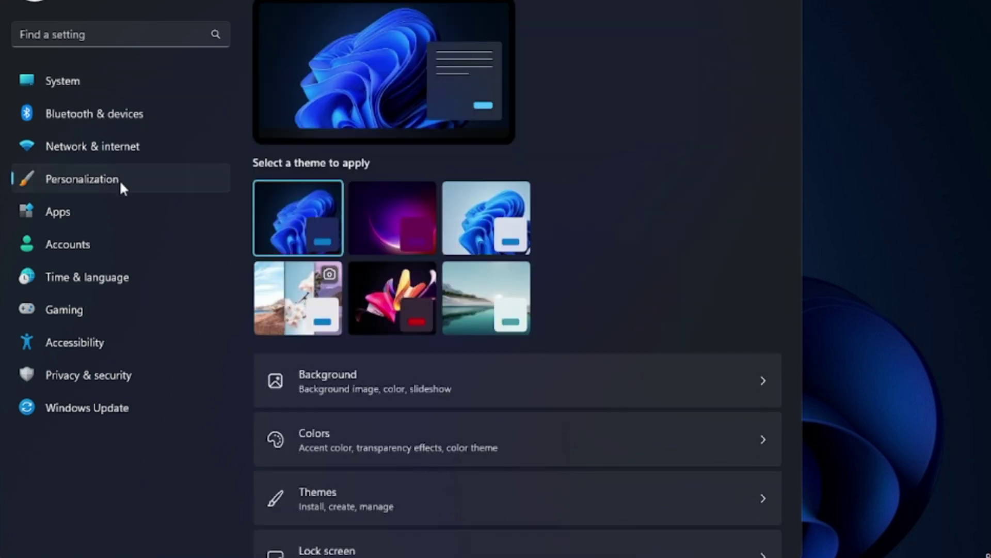
{"action": "scroll", "coordinate": [378, 288], "scroll_direction": "down", "scroll_amount": 3}
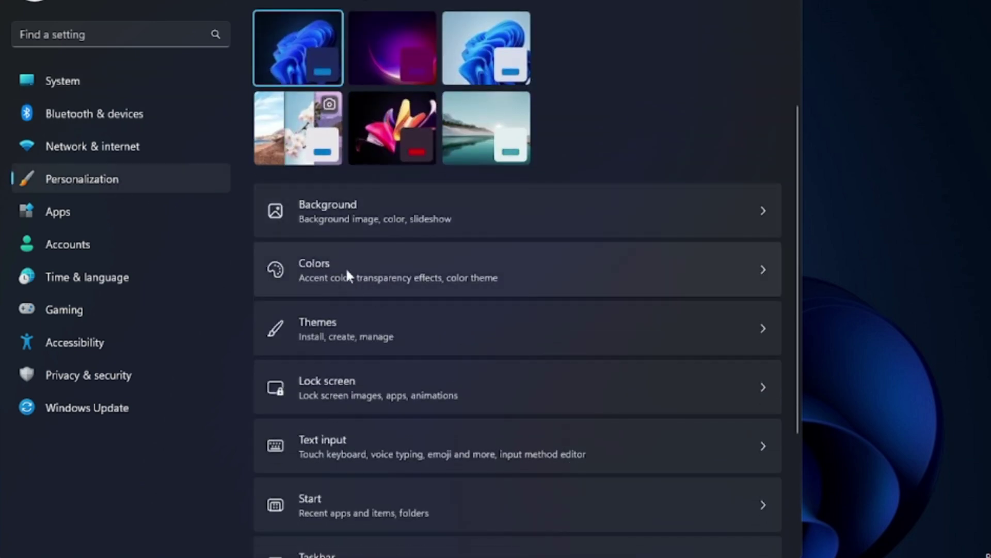
{"action": "left_click", "coordinate": [353, 271]}
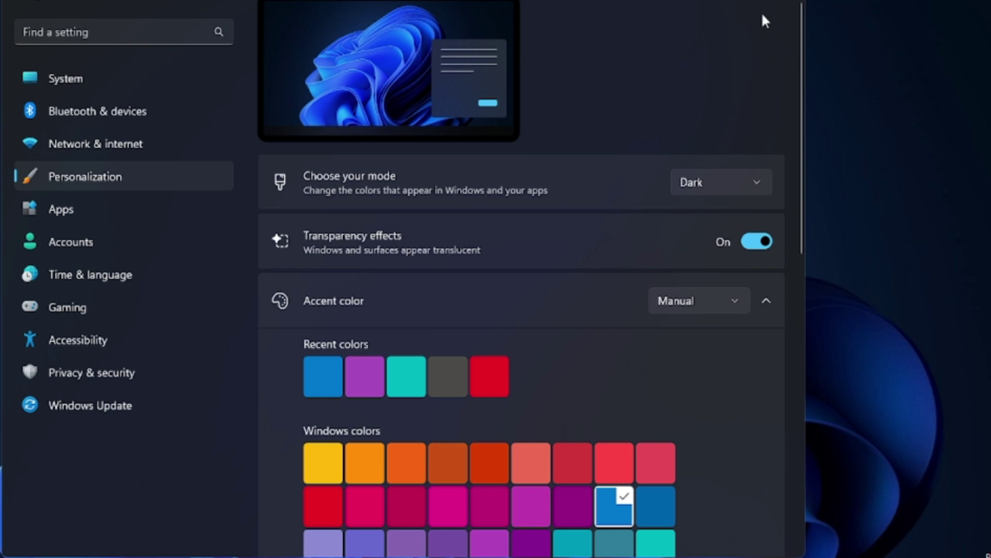
{"action": "left_click", "coordinate": [760, 241]}
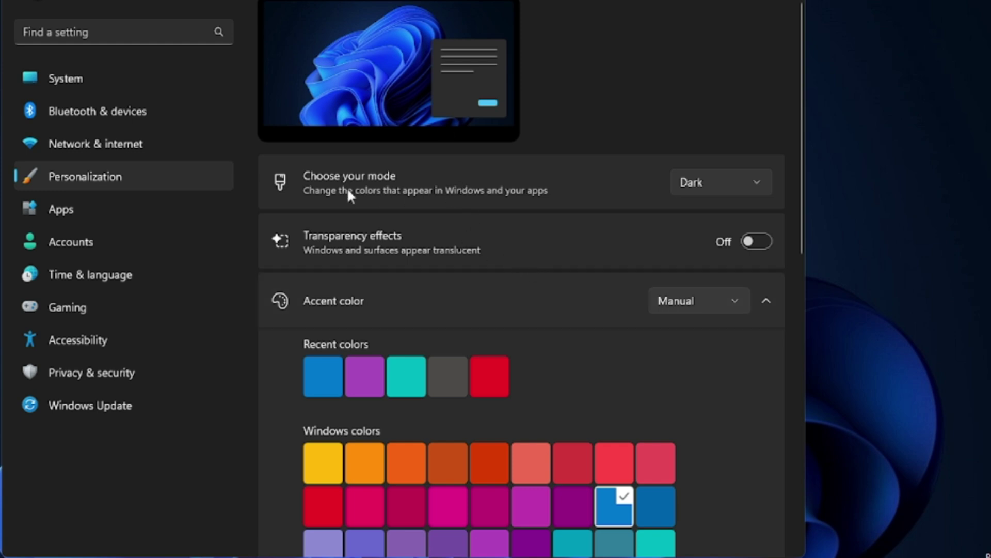
- Browse the Installed apps list down to Xbox, briefly opening Get Help's options menu
{"action": "left_click", "coordinate": [88, 210]}
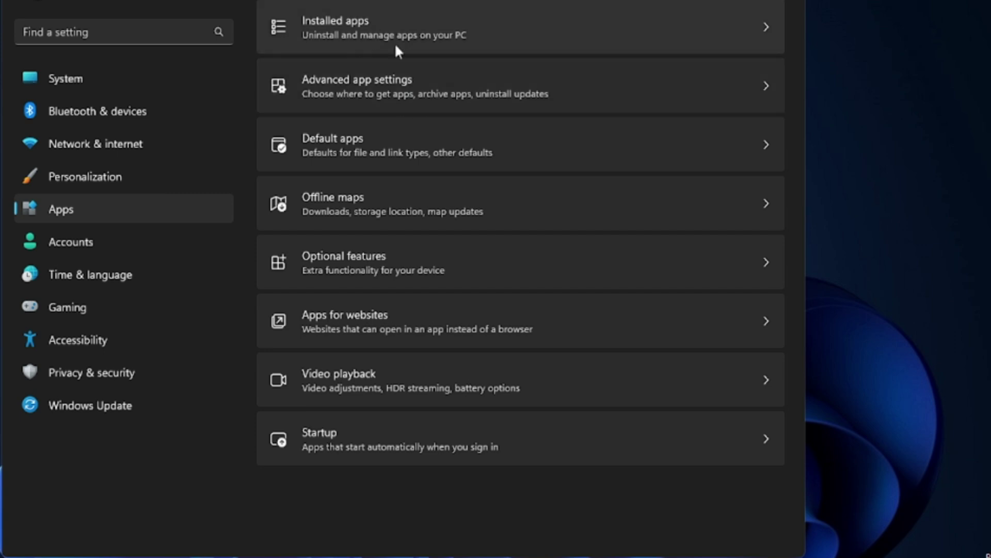
{"action": "left_click", "coordinate": [449, 24]}
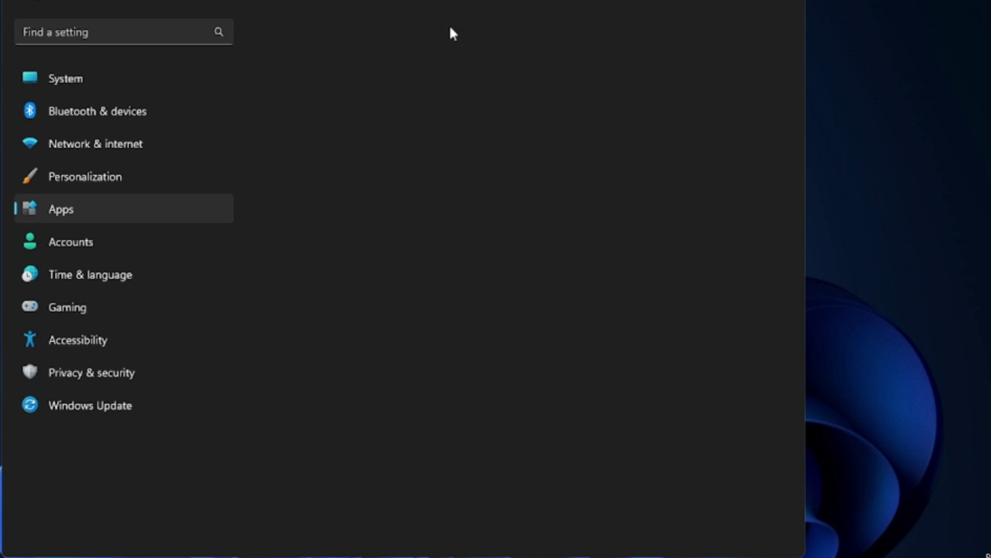
{"action": "scroll", "coordinate": [426, 218], "scroll_direction": "down", "scroll_amount": 3}
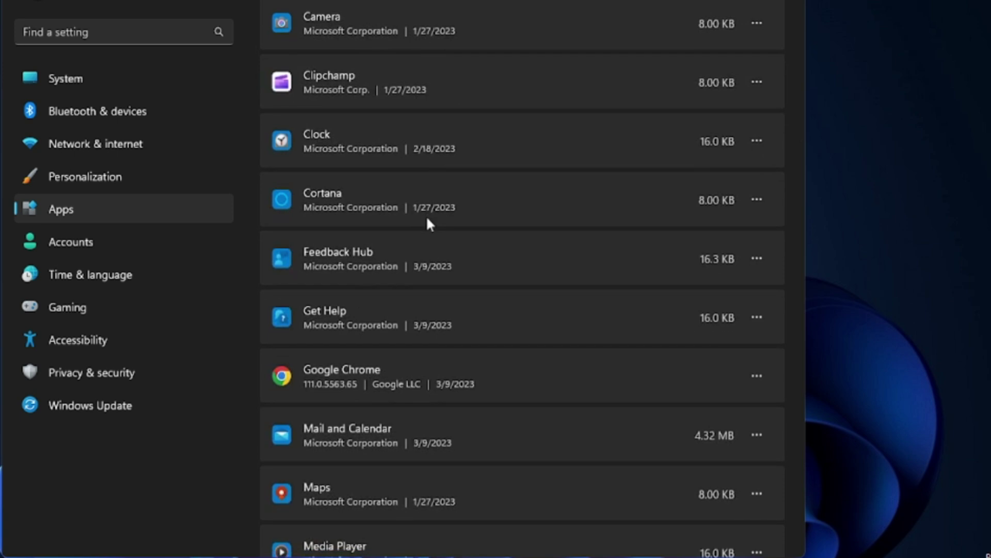
{"action": "scroll", "coordinate": [426, 223], "scroll_direction": "down", "scroll_amount": 3}
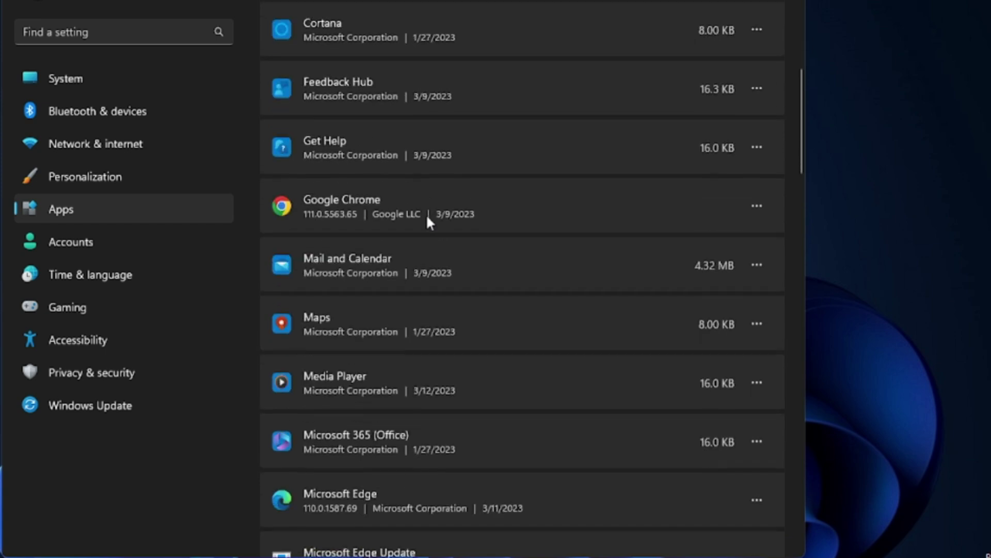
{"action": "left_click", "coordinate": [757, 151]}
{"action": "left_click", "coordinate": [527, 202]}
{"action": "scroll", "coordinate": [428, 214], "scroll_direction": "down", "scroll_amount": 20}
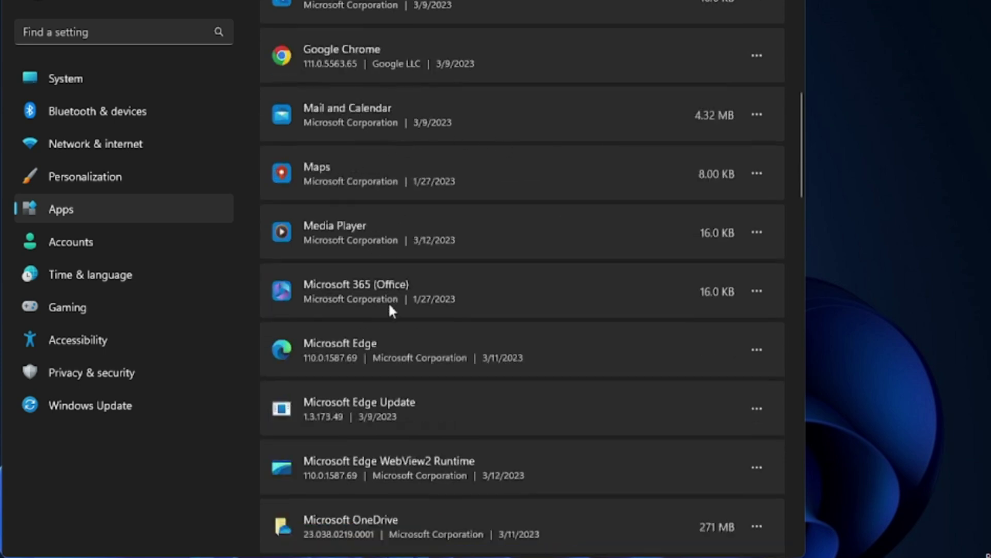
{"action": "scroll", "coordinate": [404, 309], "scroll_direction": "down", "scroll_amount": 5}
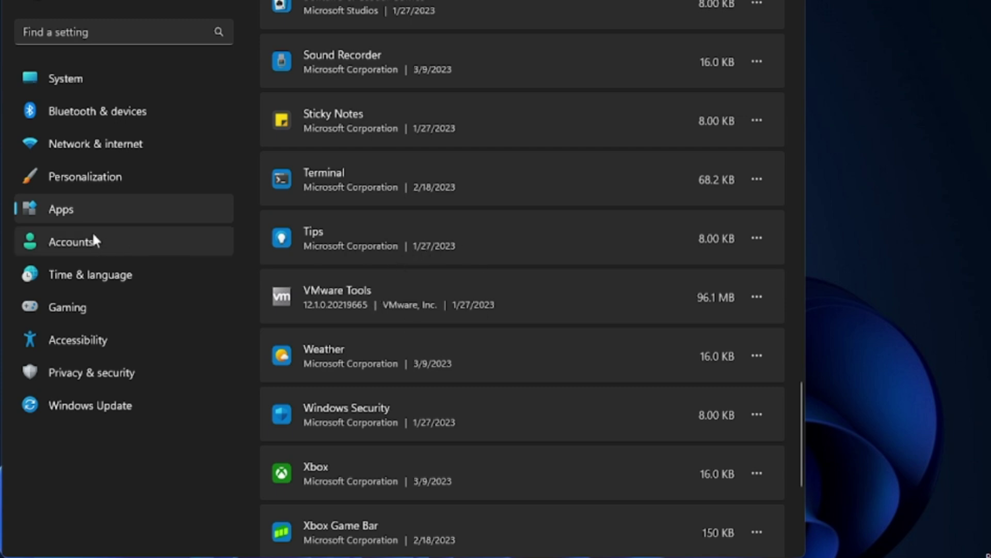
- Check the Xbox Game Bar settings, then open Game Mode and confirm it is on
{"action": "left_click", "coordinate": [77, 306]}
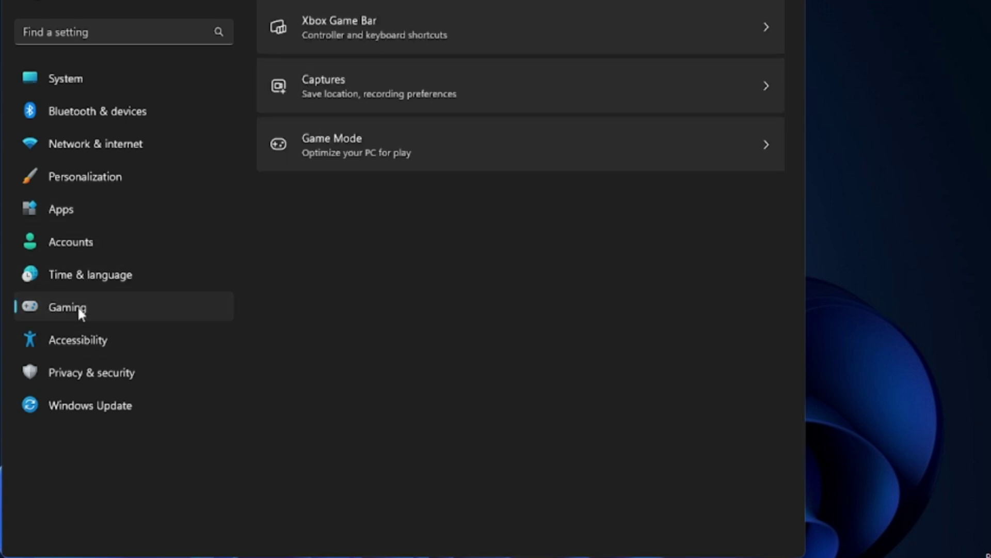
{"action": "left_click", "coordinate": [469, 31]}
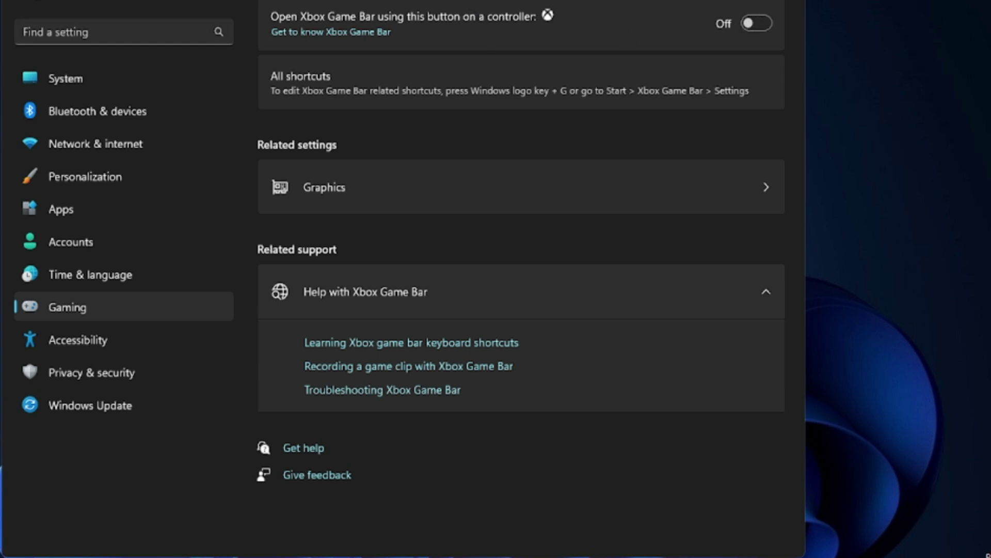
{"action": "left_click", "coordinate": [15, 2]}
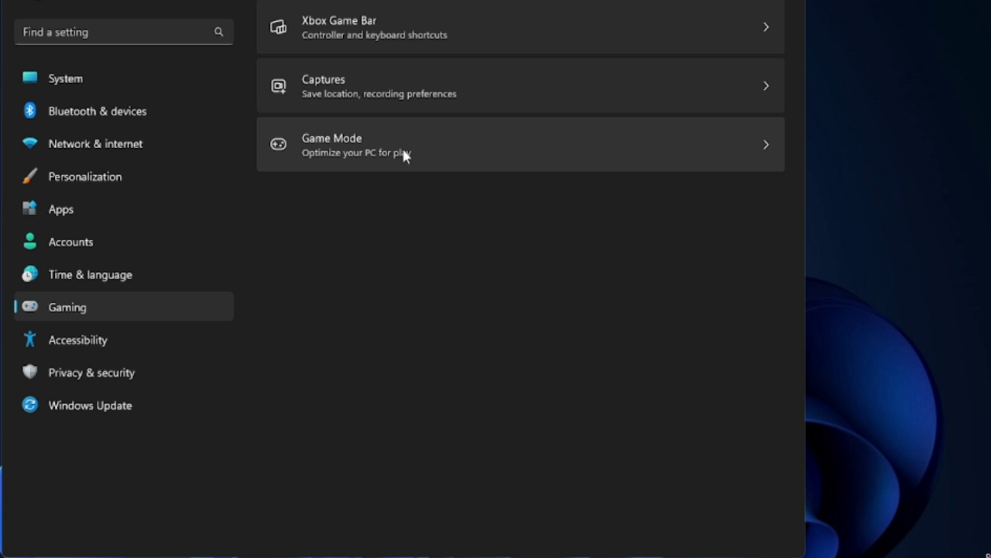
{"action": "left_click", "coordinate": [416, 149]}
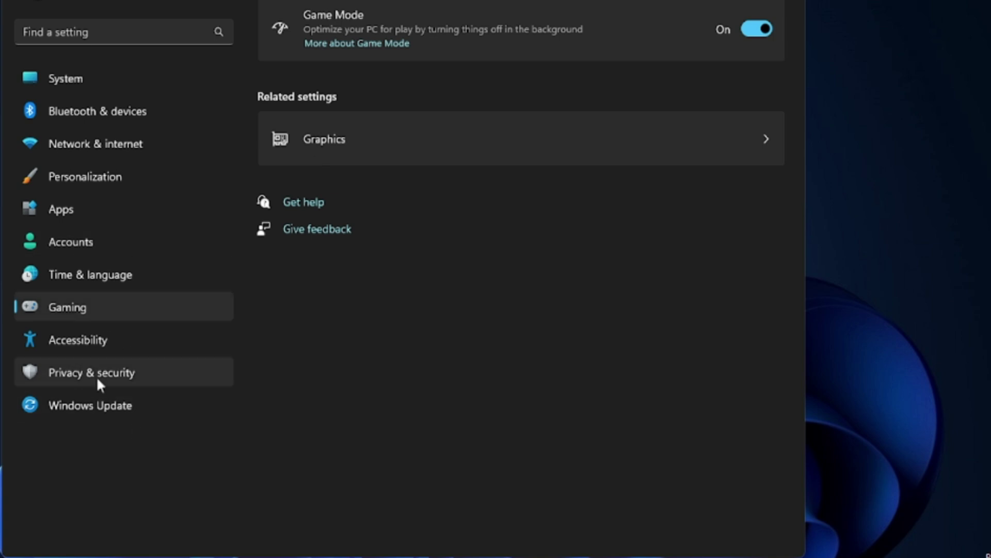
- Toggle General privacy options for language list, app-launch tracking and suggested content
{"action": "left_click", "coordinate": [127, 372]}
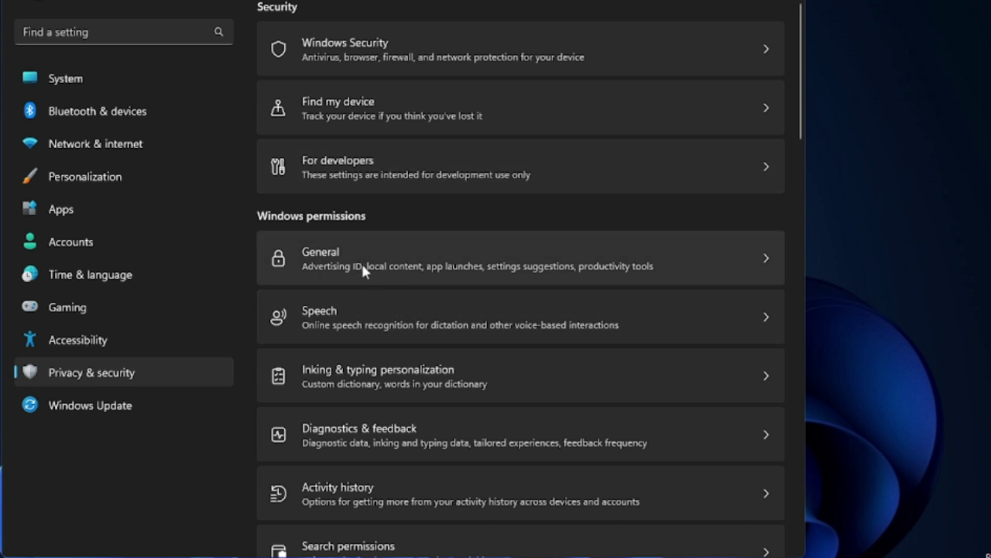
{"action": "left_click", "coordinate": [373, 255]}
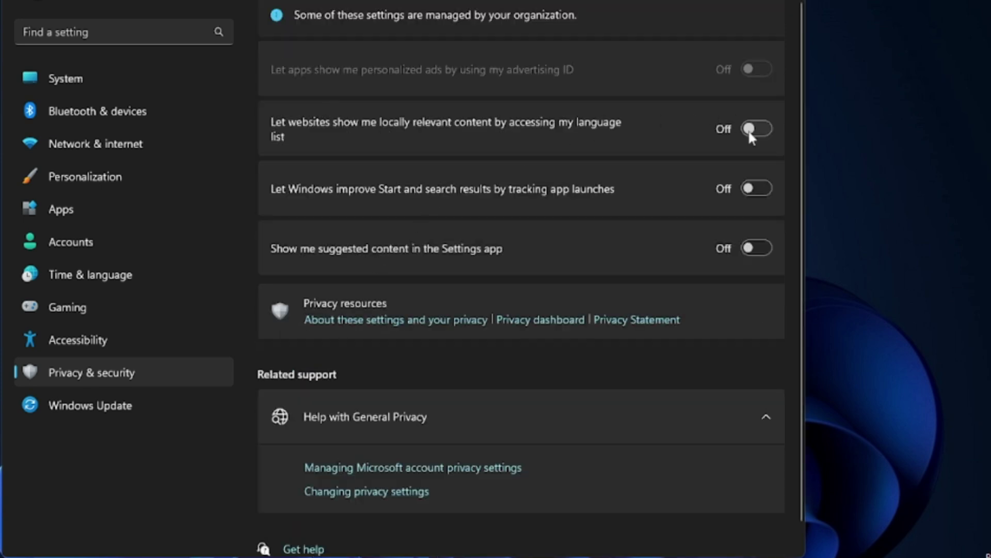
{"action": "left_click", "coordinate": [753, 128]}
{"action": "left_click", "coordinate": [752, 188]}
{"action": "left_click", "coordinate": [749, 249]}
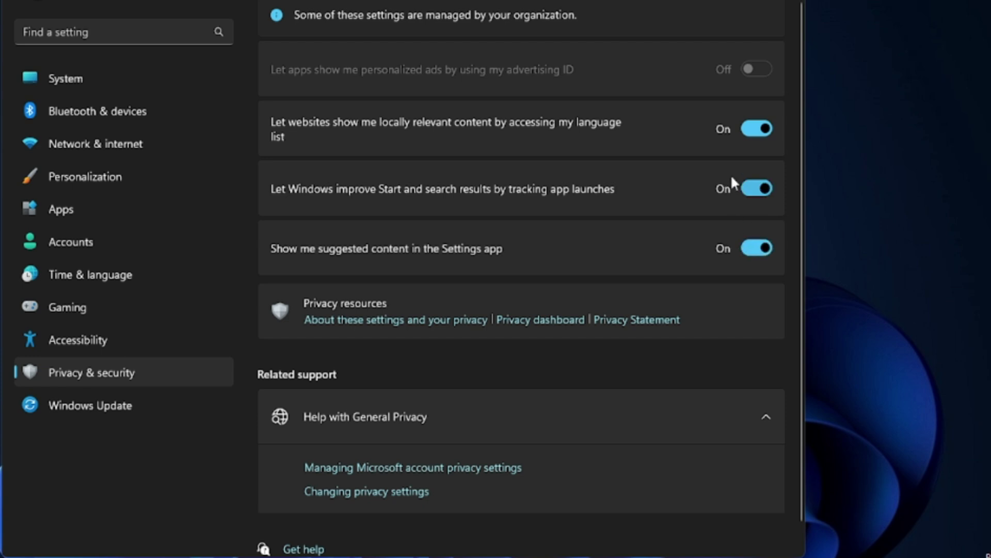
{"action": "left_click", "coordinate": [757, 128]}
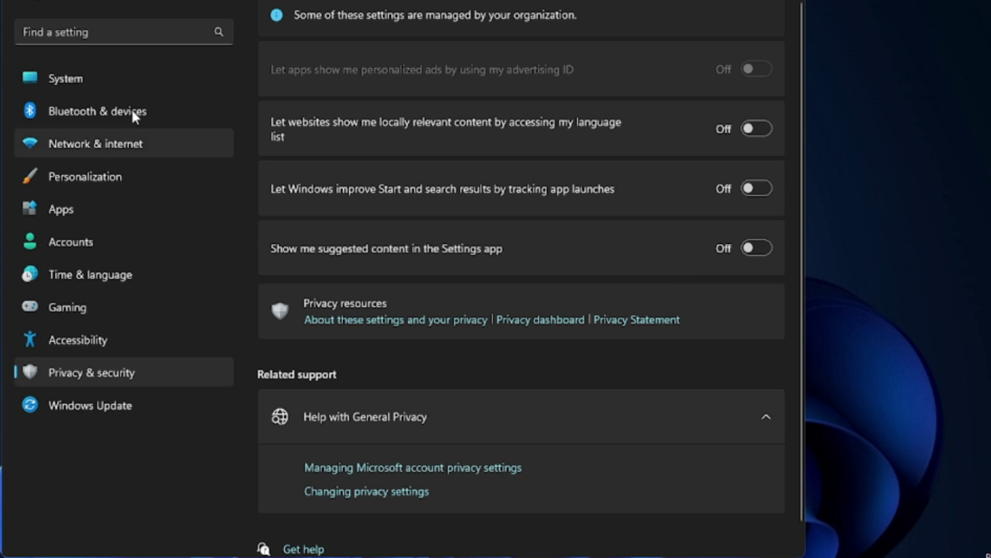
{"action": "left_click", "coordinate": [15, 2]}
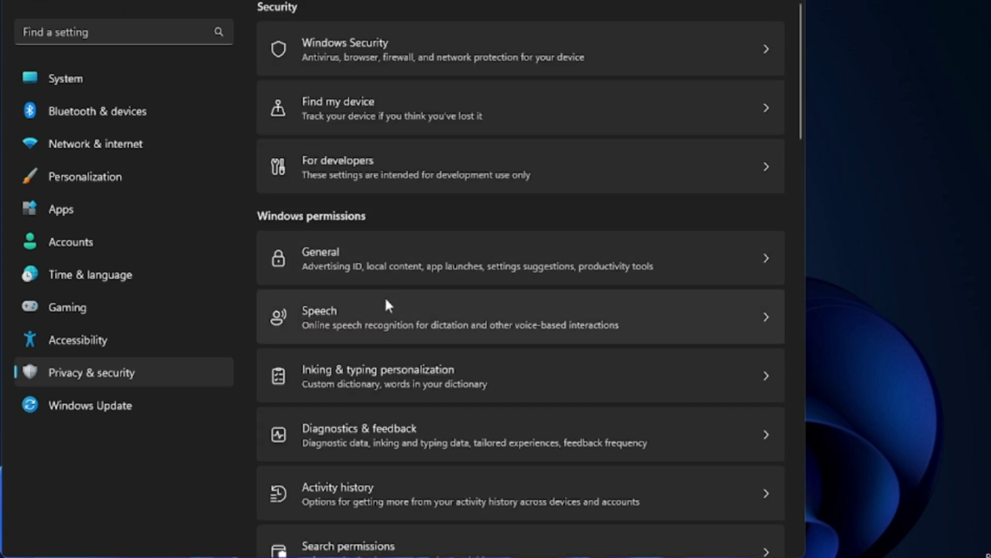
- Turn off Online speech recognition and return to the Privacy & security list
{"action": "left_click", "coordinate": [361, 318]}
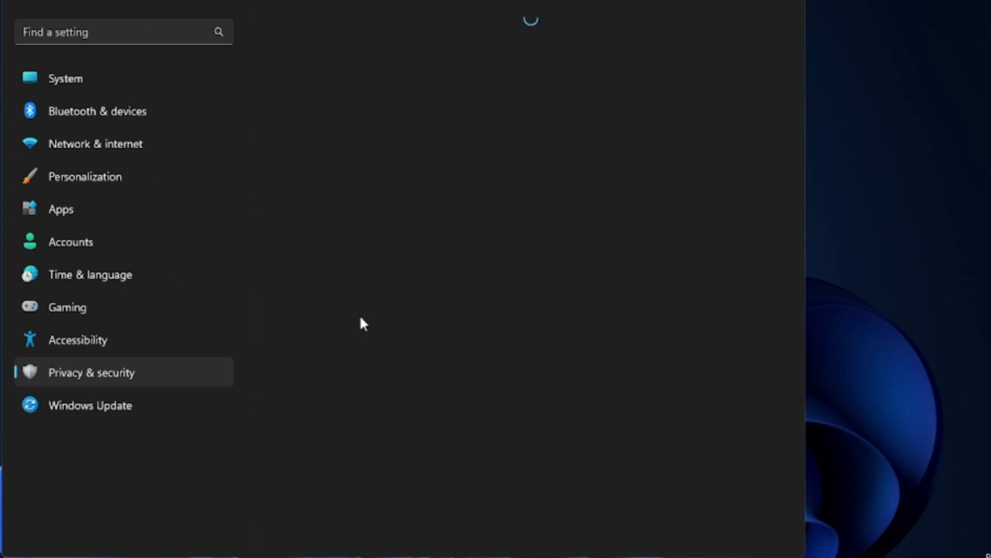
{"action": "left_click", "coordinate": [283, 177]}
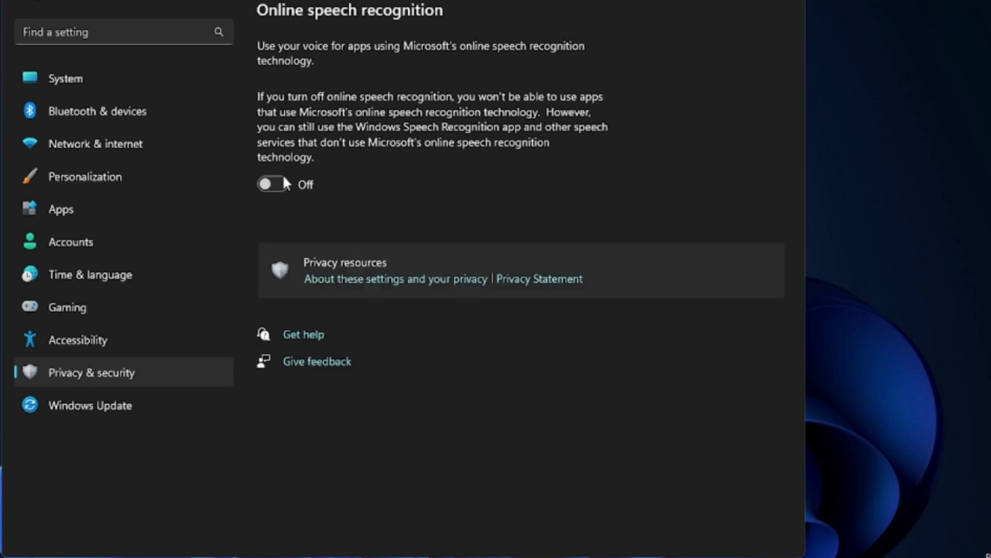
{"action": "left_click", "coordinate": [15, 3]}
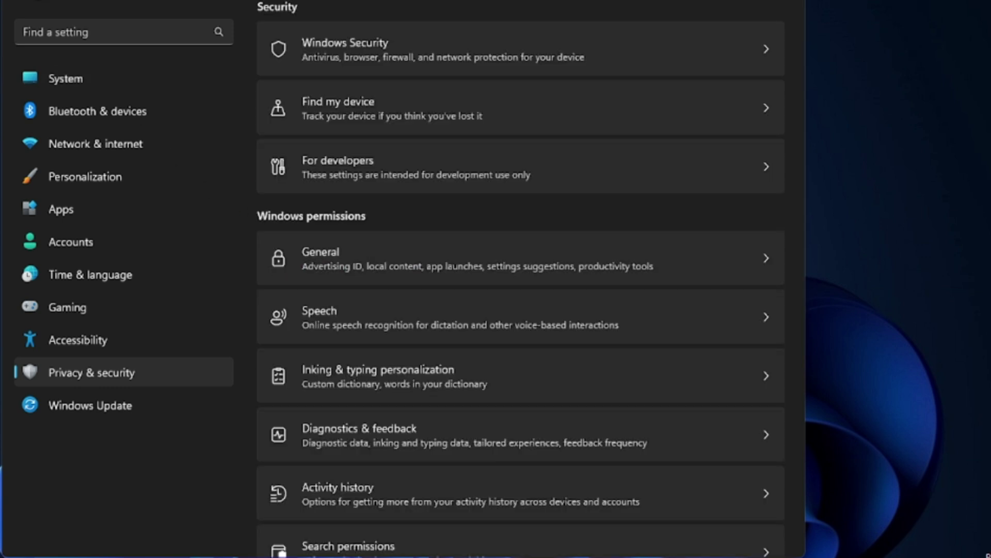
- Find App diagnostics in the permissions list and switch App diagnostic access off
{"action": "scroll", "coordinate": [306, 257], "scroll_direction": "down", "scroll_amount": 2}
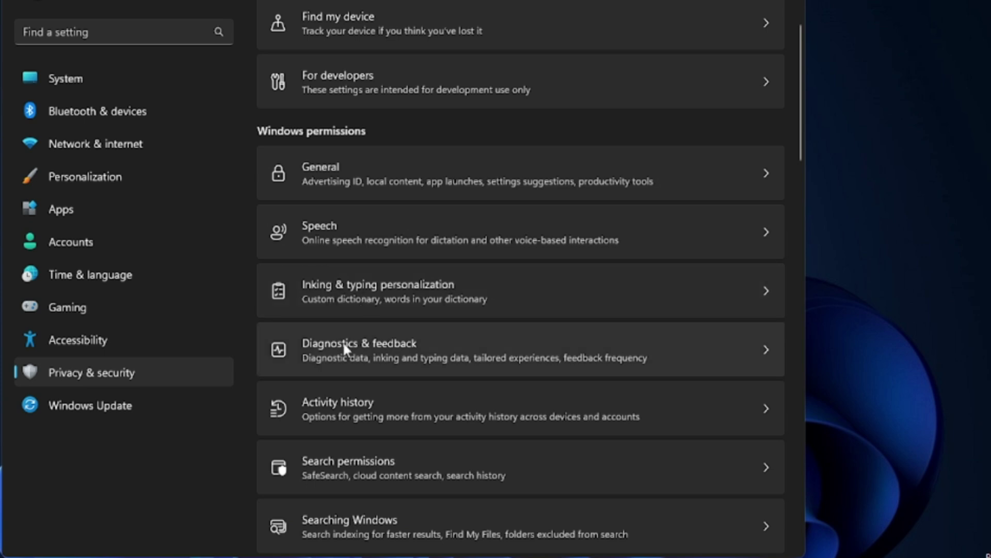
{"action": "scroll", "coordinate": [339, 401], "scroll_direction": "down", "scroll_amount": 2}
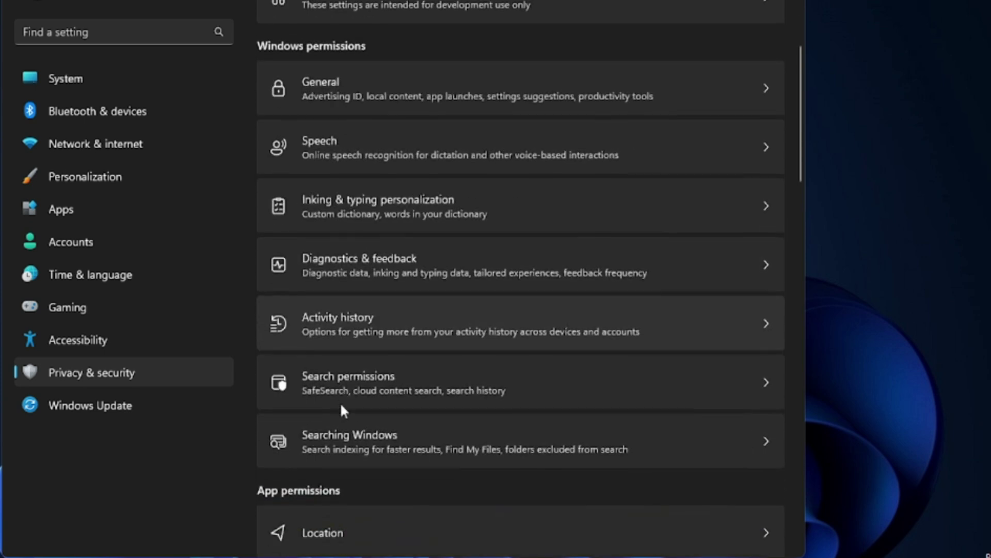
{"action": "scroll", "coordinate": [344, 403], "scroll_direction": "down", "scroll_amount": 6}
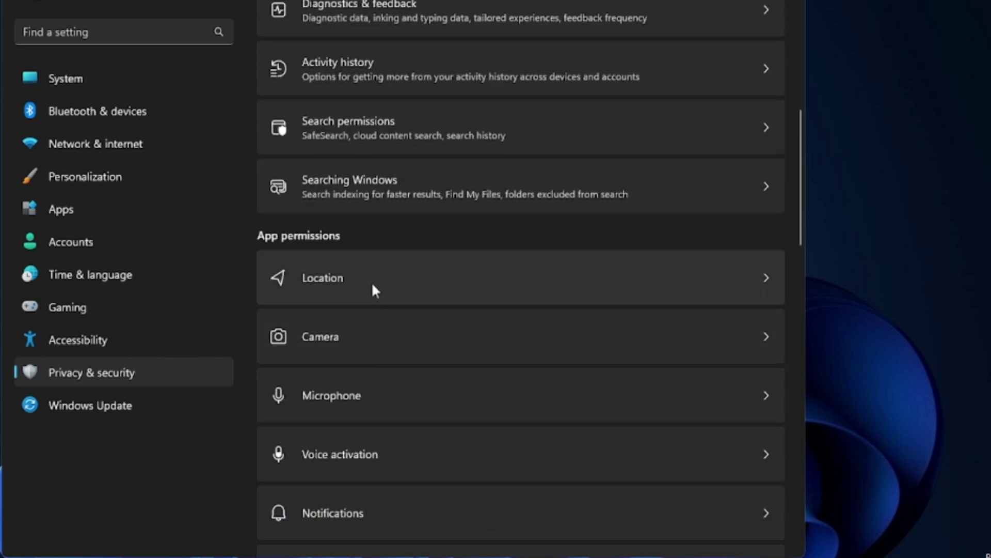
{"action": "scroll", "coordinate": [370, 281], "scroll_direction": "down", "scroll_amount": 2}
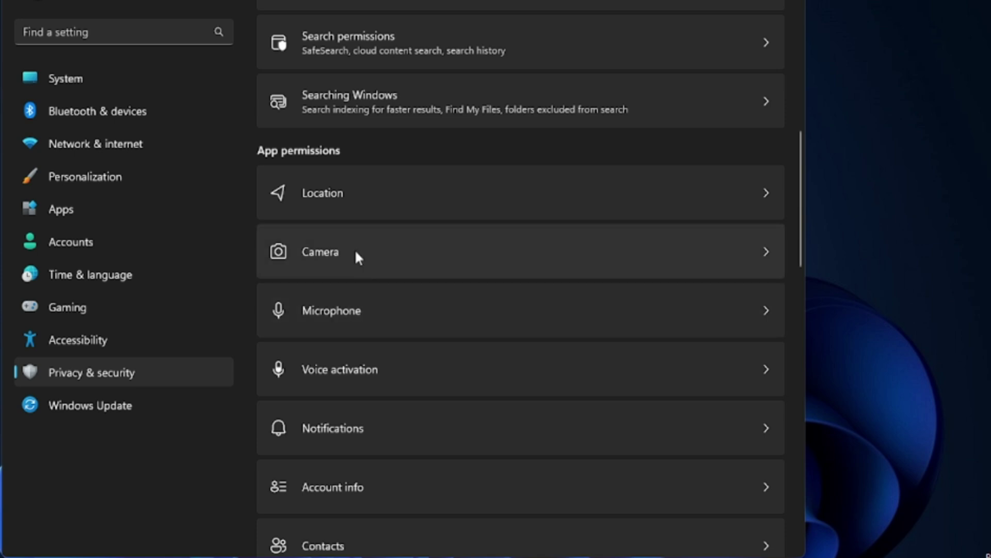
{"action": "scroll", "coordinate": [340, 292], "scroll_direction": "down", "scroll_amount": 5}
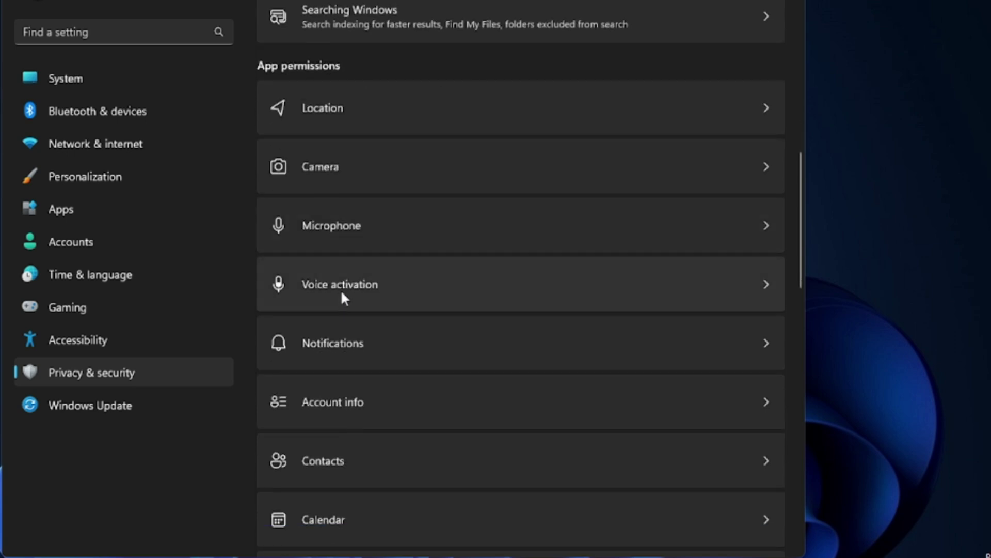
{"action": "scroll", "coordinate": [342, 293], "scroll_direction": "down", "scroll_amount": 3}
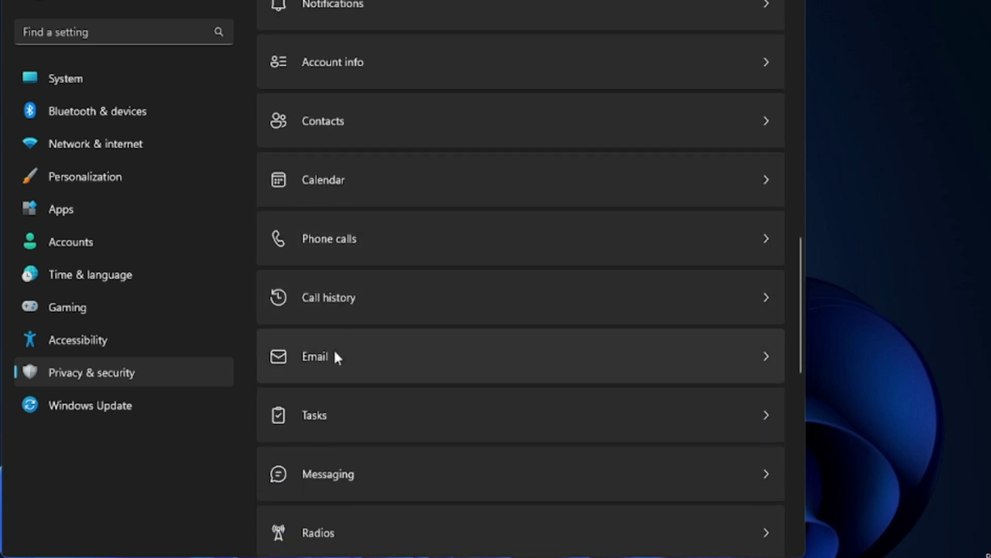
{"action": "scroll", "coordinate": [335, 356], "scroll_direction": "down", "scroll_amount": 2}
{"action": "scroll", "coordinate": [338, 380], "scroll_direction": "down", "scroll_amount": 2}
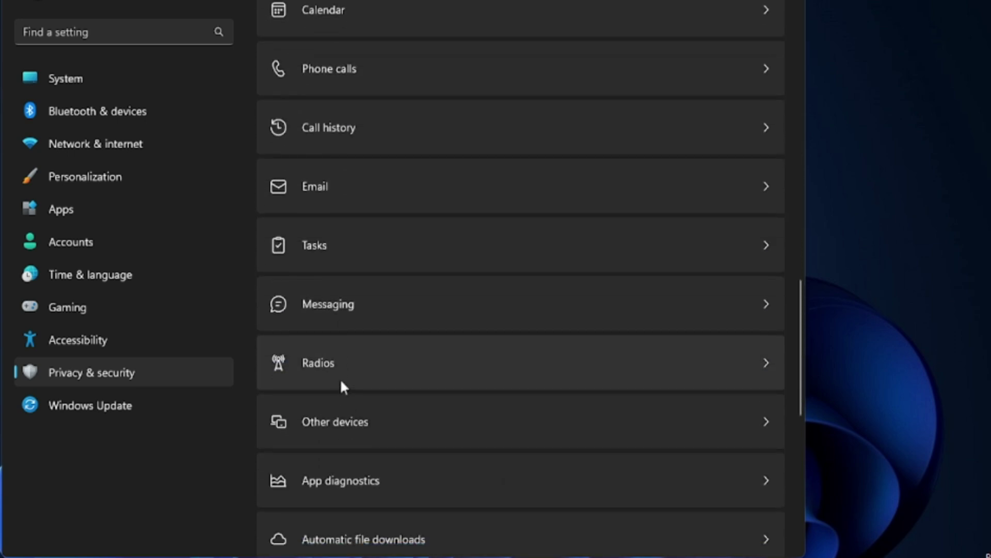
{"action": "scroll", "coordinate": [342, 424], "scroll_direction": "down", "scroll_amount": 2}
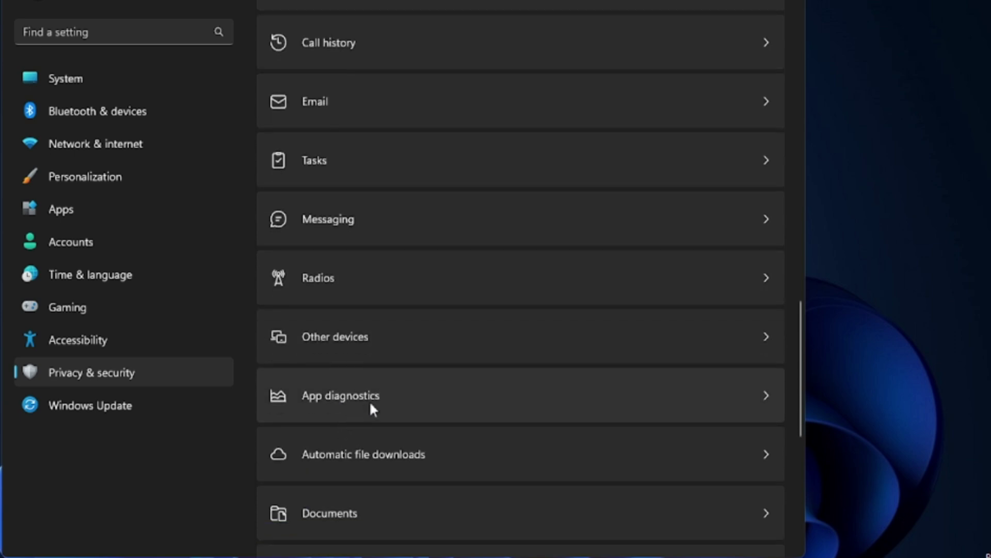
{"action": "scroll", "coordinate": [370, 401], "scroll_direction": "down", "scroll_amount": 2}
{"action": "left_click", "coordinate": [485, 300]}
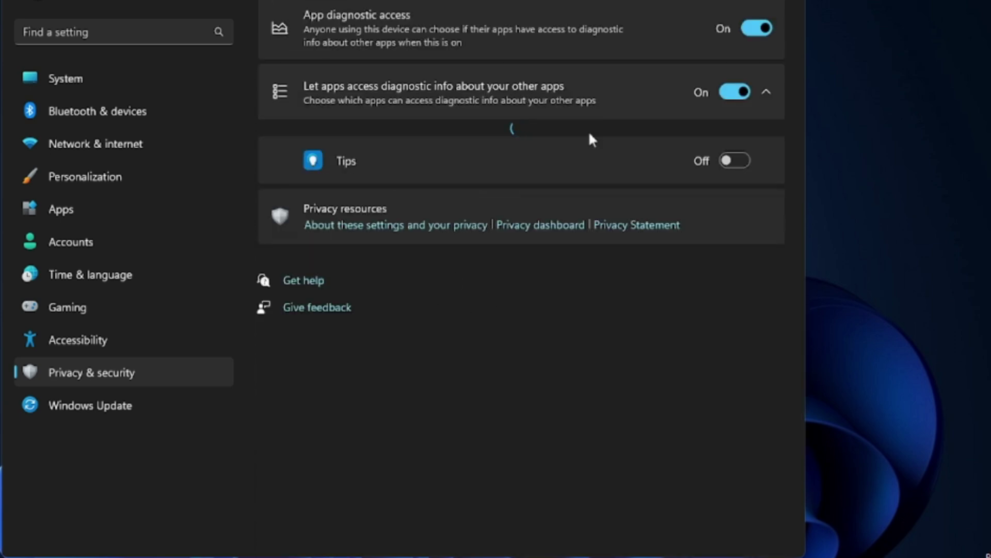
{"action": "left_click", "coordinate": [756, 28]}
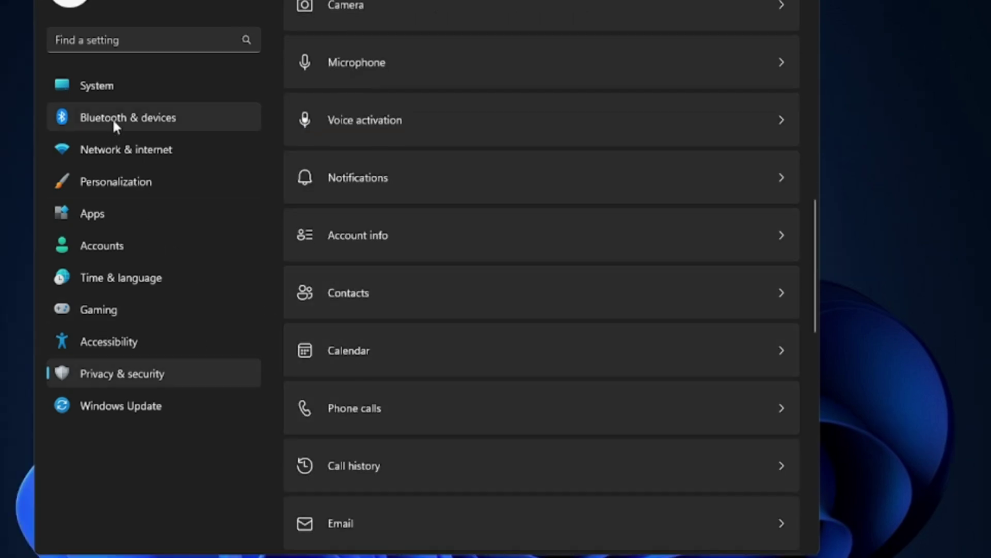
- Review the Startup apps list under Apps
{"action": "left_click", "coordinate": [100, 214]}
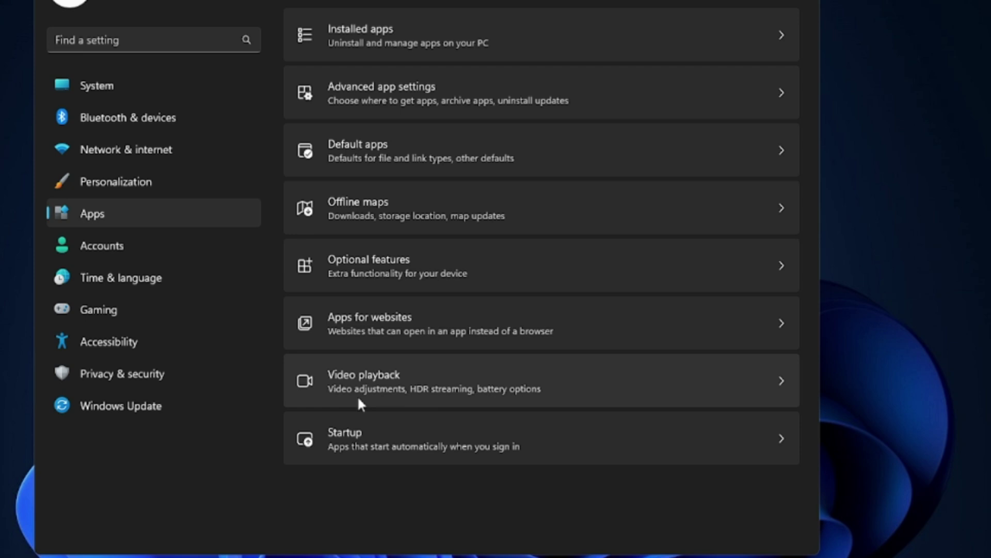
{"action": "left_click", "coordinate": [383, 438]}
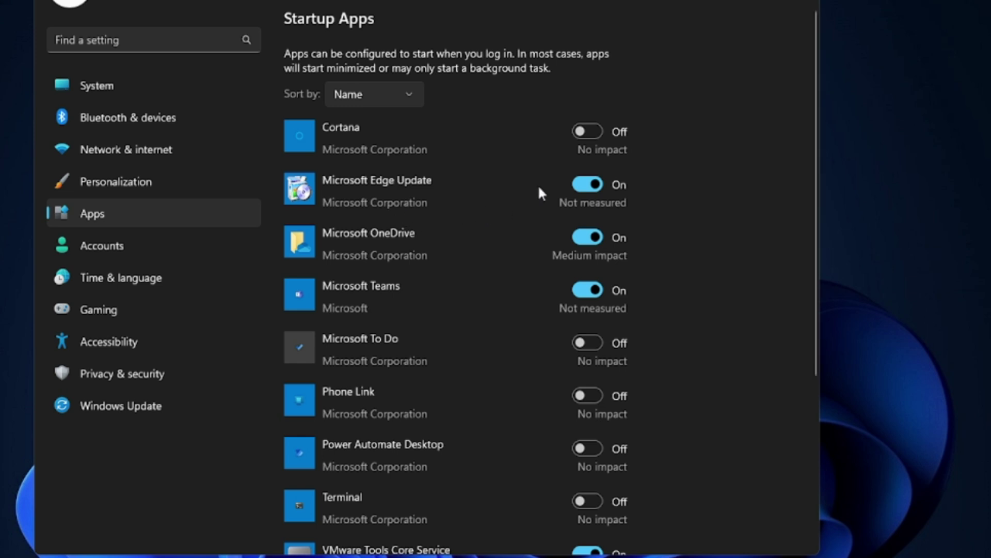
{"action": "scroll", "coordinate": [566, 212], "scroll_direction": "down", "scroll_amount": 5}
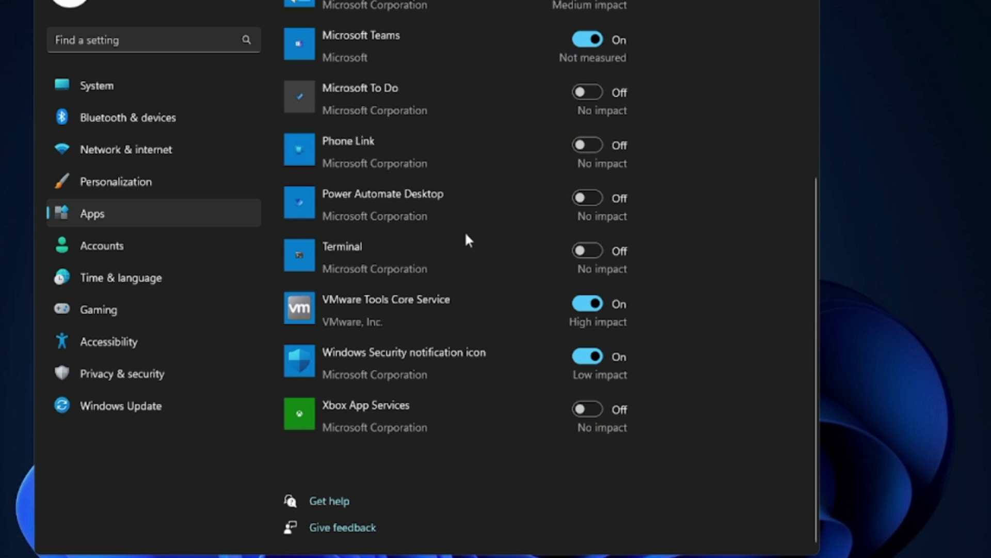
{"action": "scroll", "coordinate": [466, 233], "scroll_direction": "up", "scroll_amount": 5}
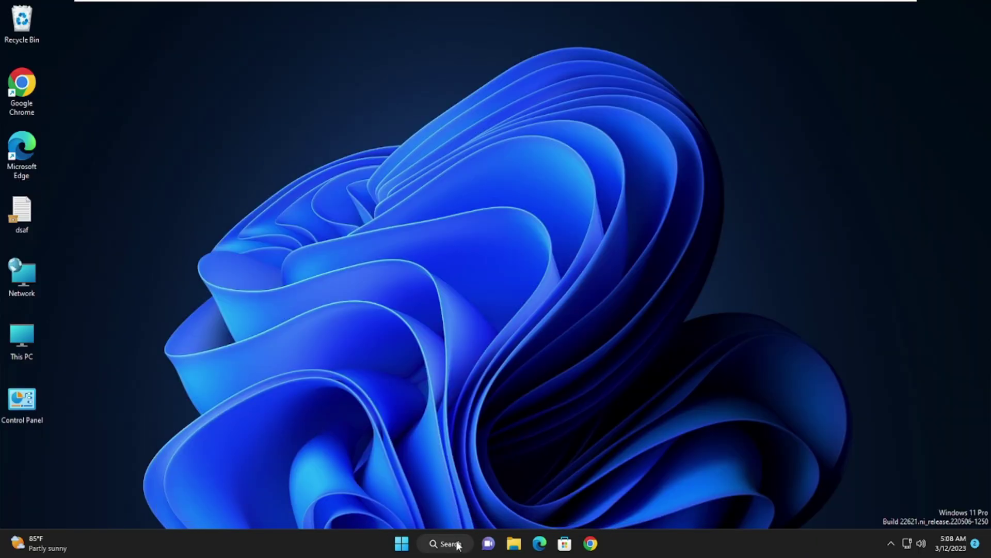
- Launch sysdm.cpl and open Performance Settings from the Advanced tab
{"action": "left_click", "coordinate": [448, 544]}
{"action": "type", "text": "s"}
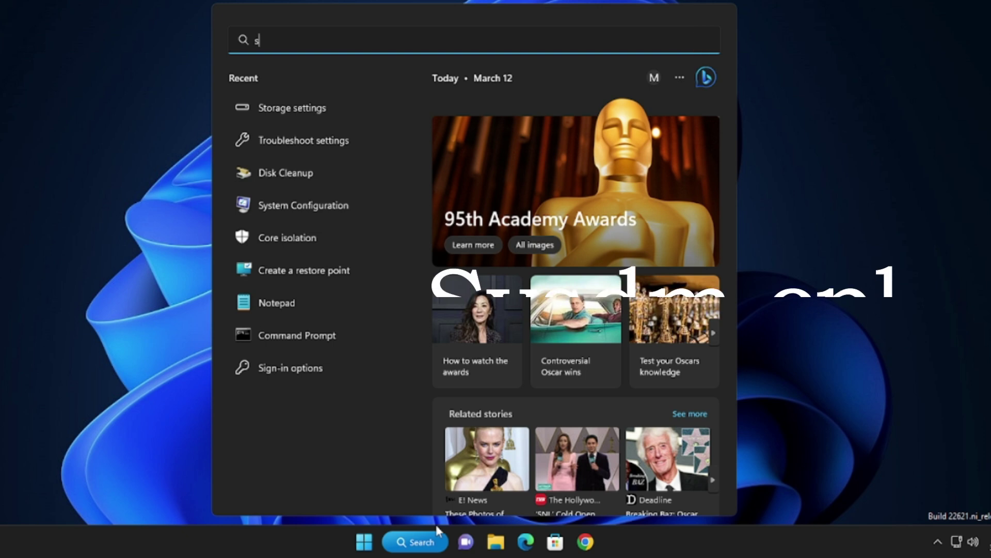
{"action": "type", "text": "ysdm"}
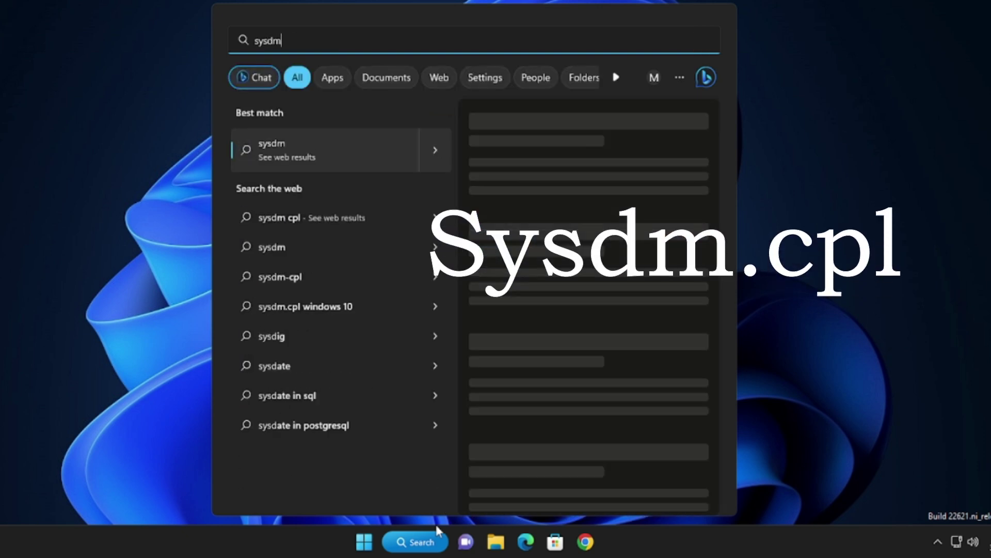
{"action": "type", "text": ".cpl"}
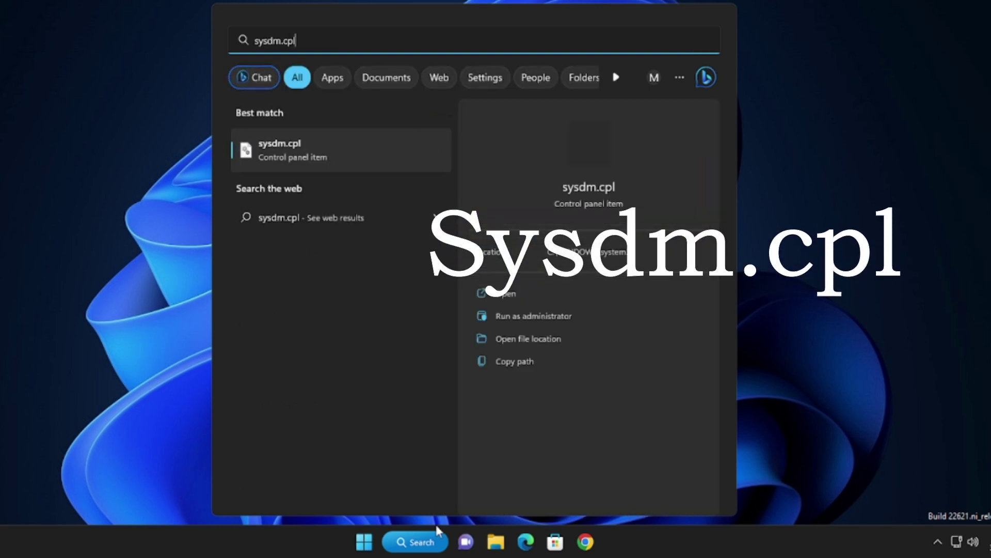
{"action": "key", "text": "Return"}
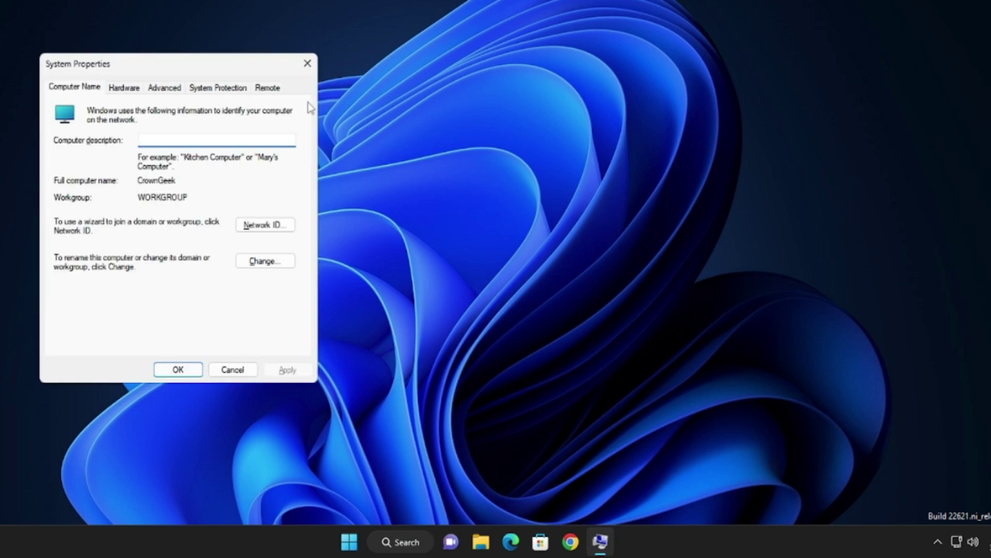
{"action": "left_click_drag", "start_coordinate": [201, 61], "coordinate": [422, 64]}
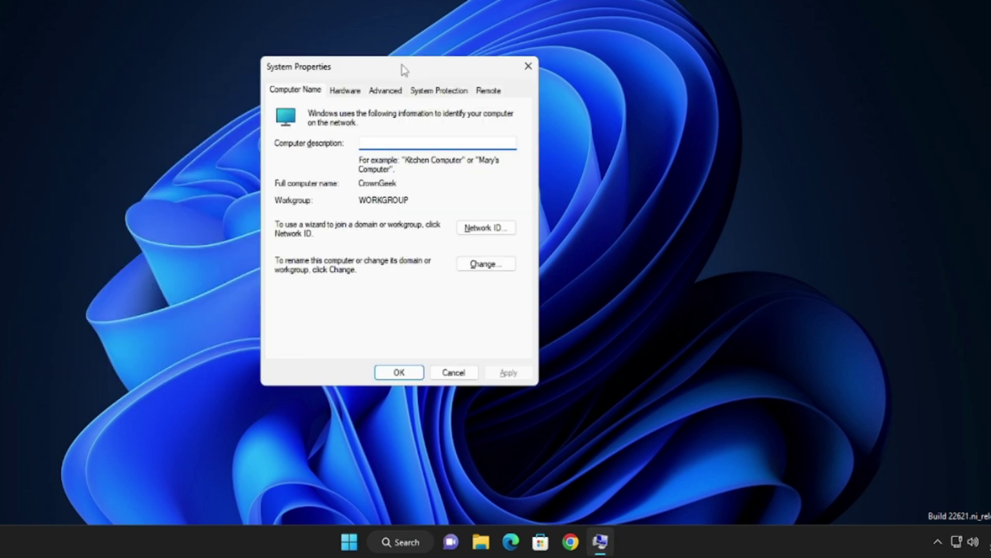
{"action": "left_click", "coordinate": [390, 99]}
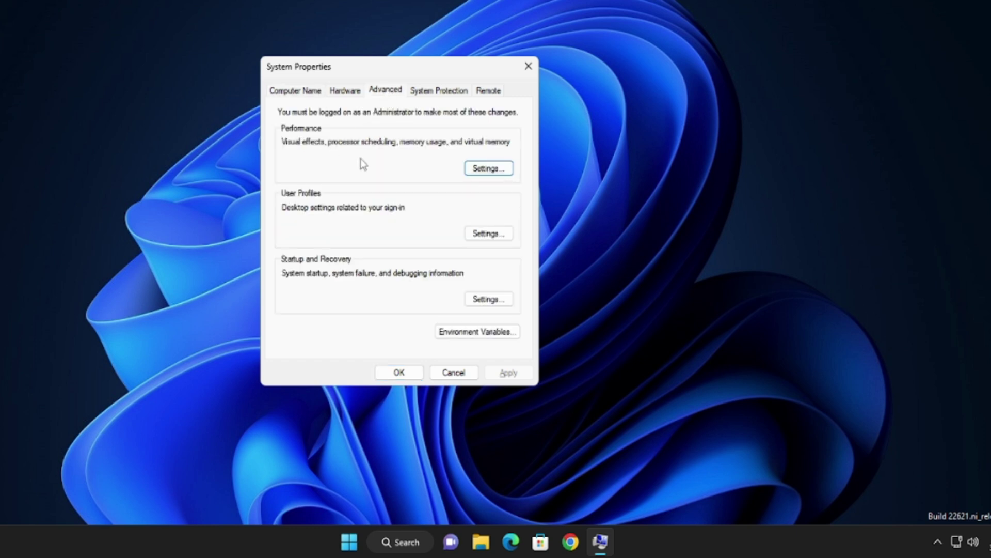
{"action": "left_click", "coordinate": [490, 170]}
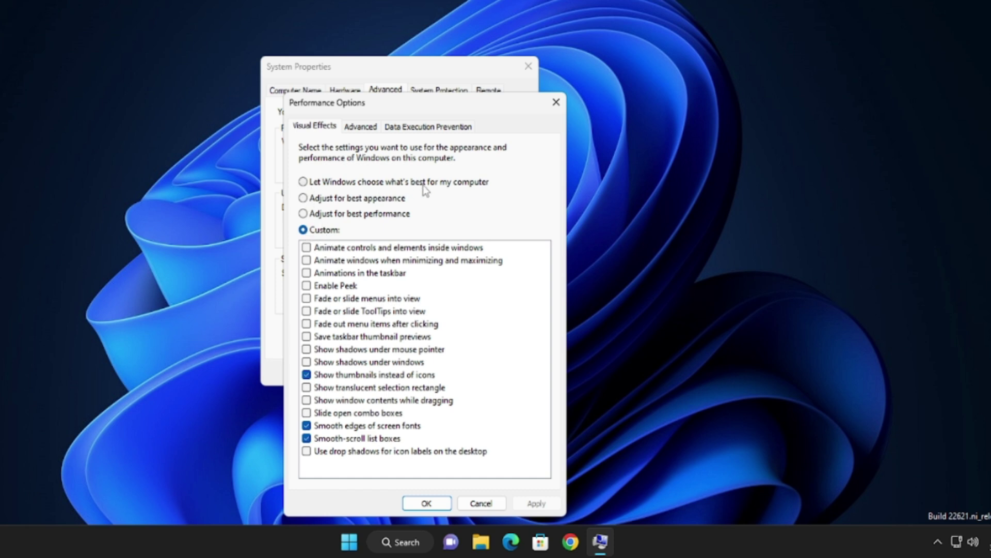
- Choose Adjust for best performance, keeping thumbnails and smooth screen-font edges, and apply
{"action": "left_click", "coordinate": [345, 217]}
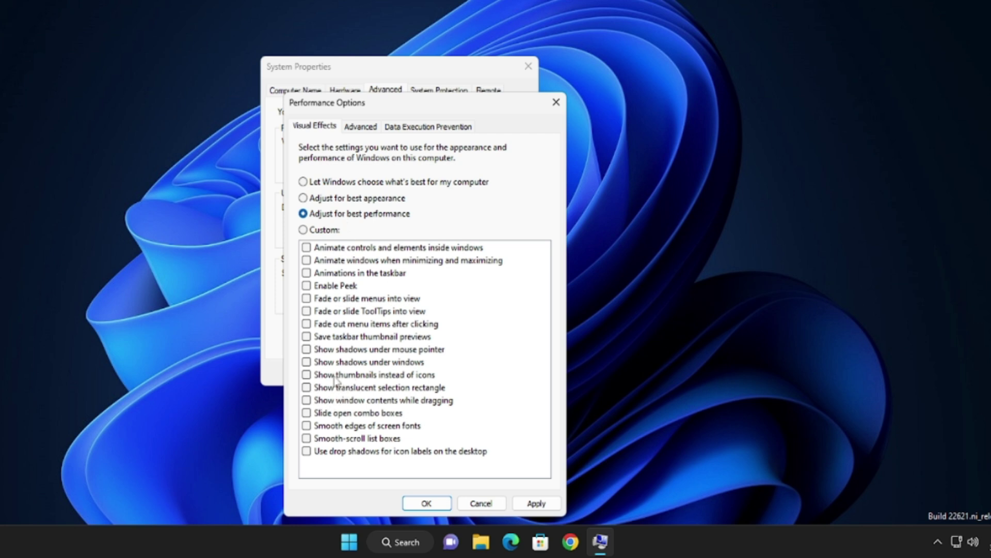
{"action": "left_click", "coordinate": [307, 376]}
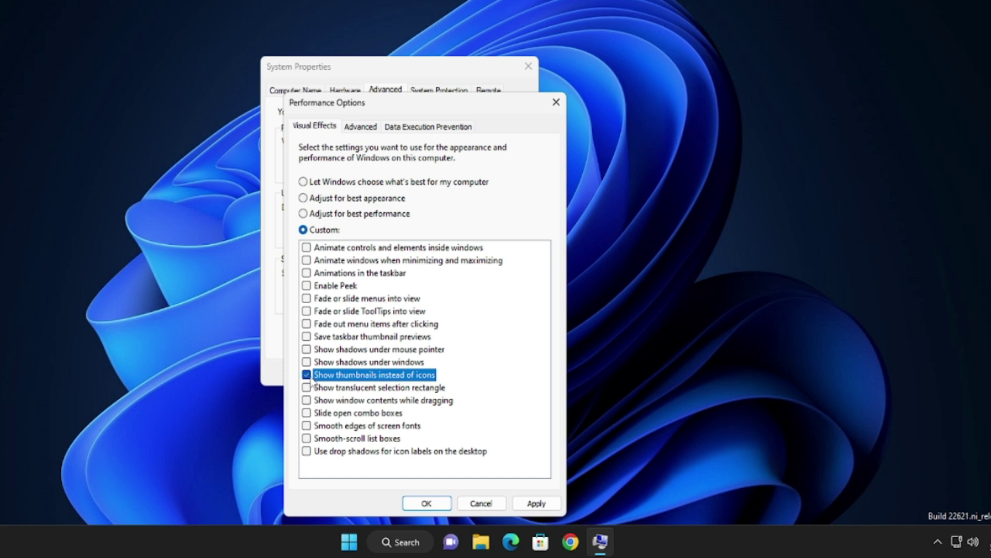
{"action": "left_click", "coordinate": [306, 426]}
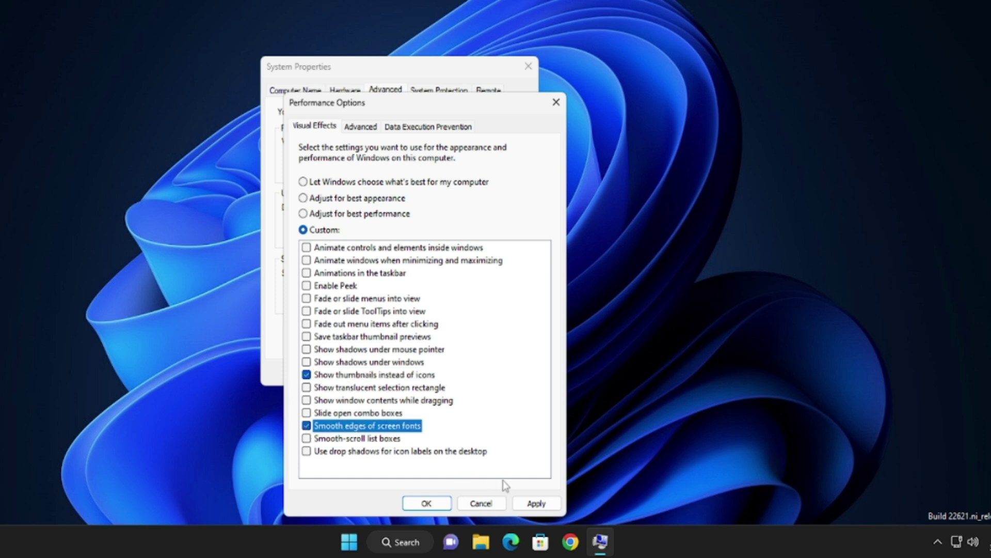
{"action": "left_click", "coordinate": [537, 508]}
{"action": "left_click", "coordinate": [427, 503]}
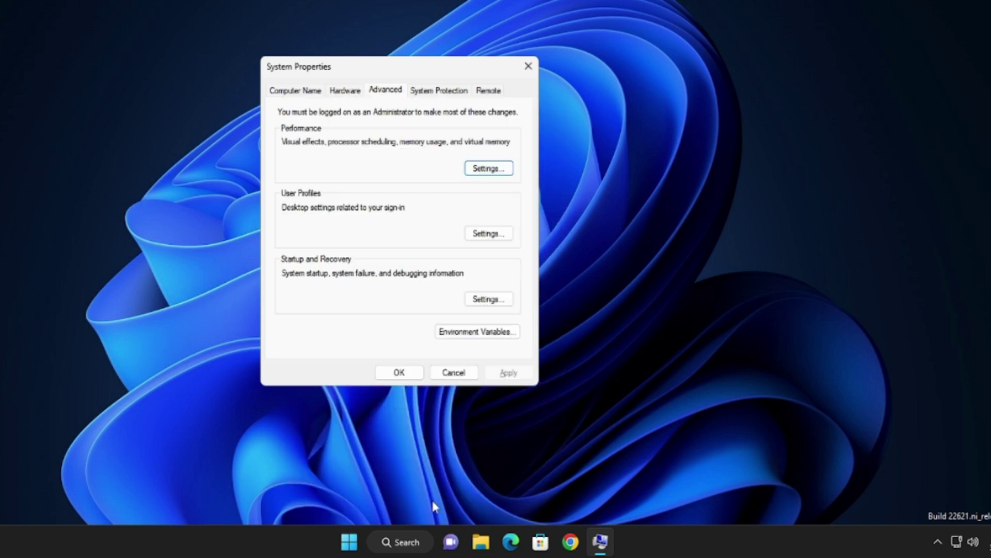
{"action": "left_click", "coordinate": [399, 369]}
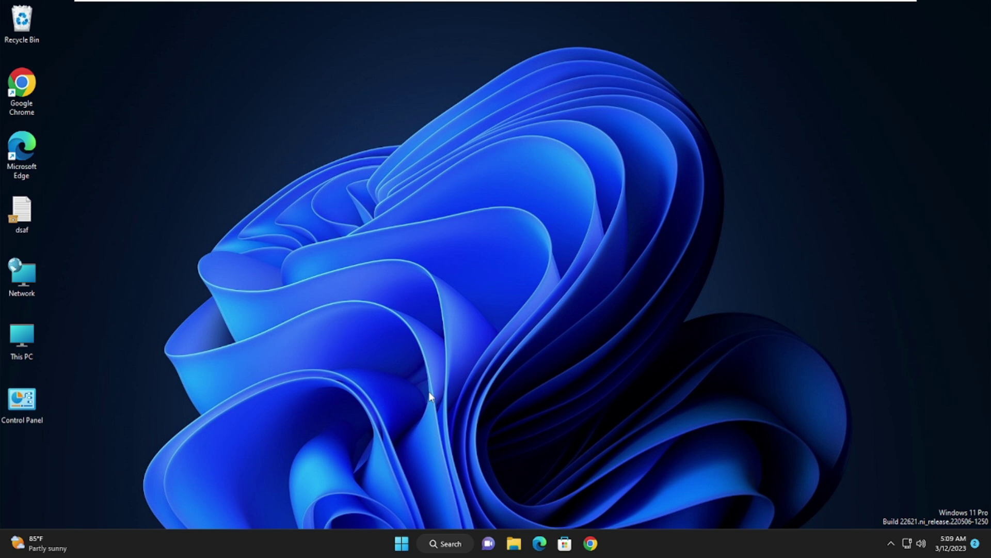
- Open the Services console from Windows search
{"action": "left_click", "coordinate": [456, 542]}
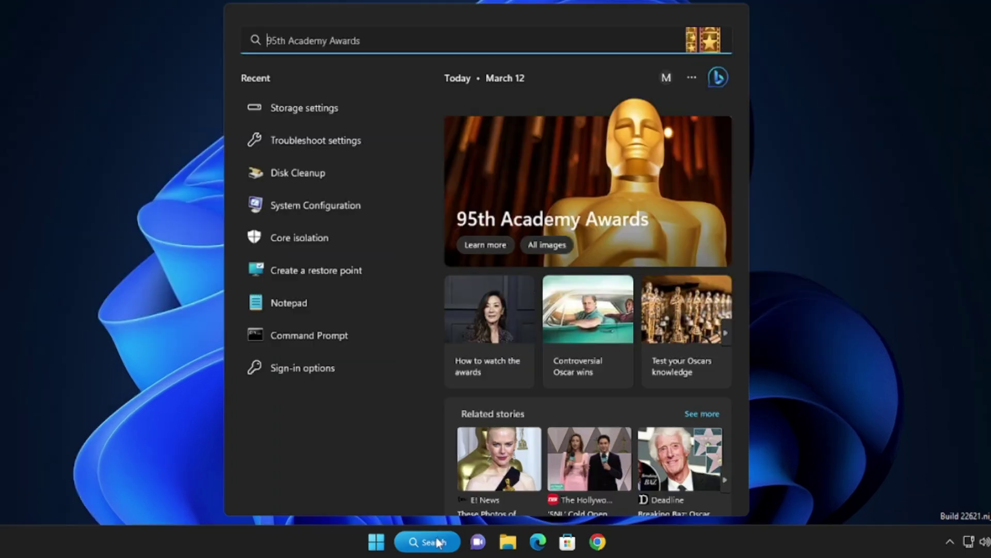
{"action": "type", "text": "sevices"}
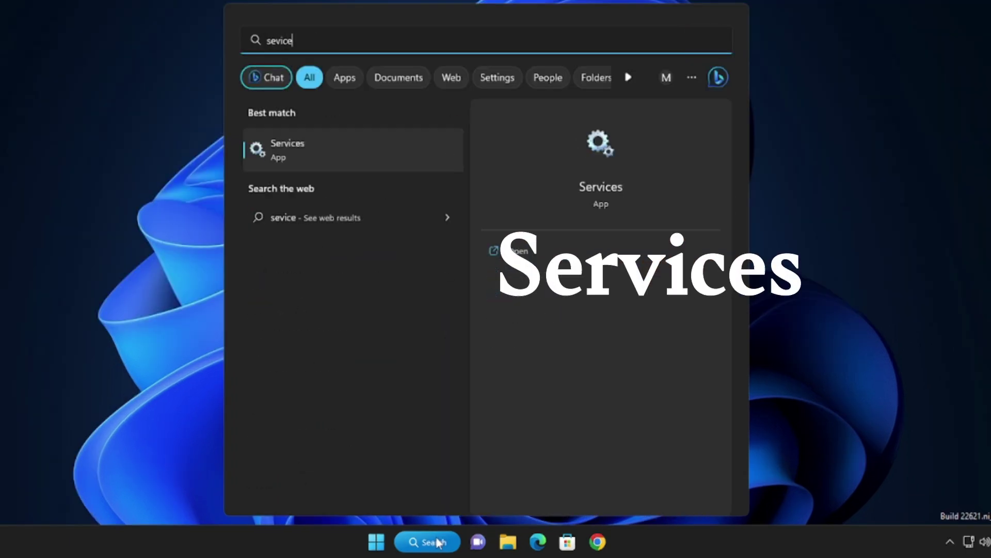
{"action": "left_click", "coordinate": [333, 148]}
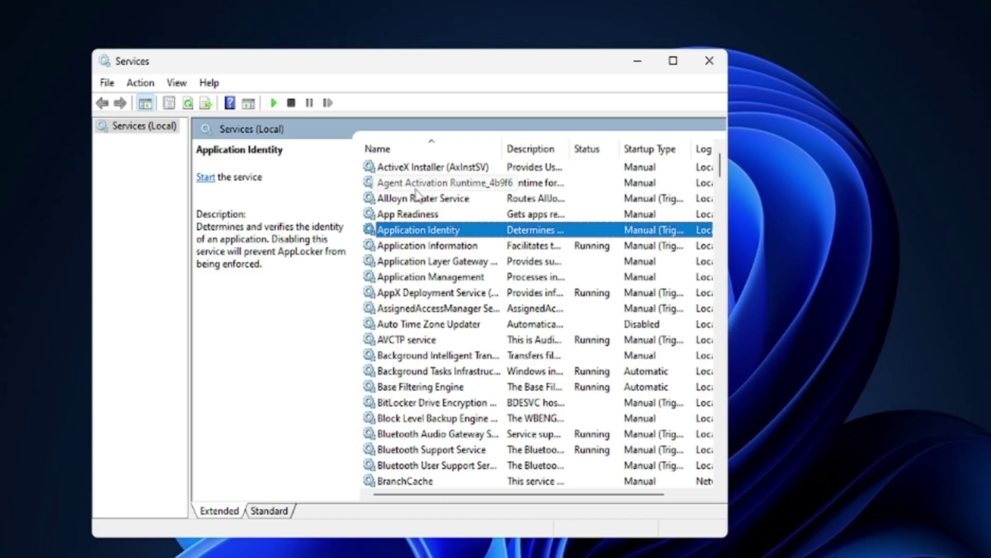
- Locate and select Downloaded Maps Manager in the services list
{"action": "left_click", "coordinate": [417, 278]}
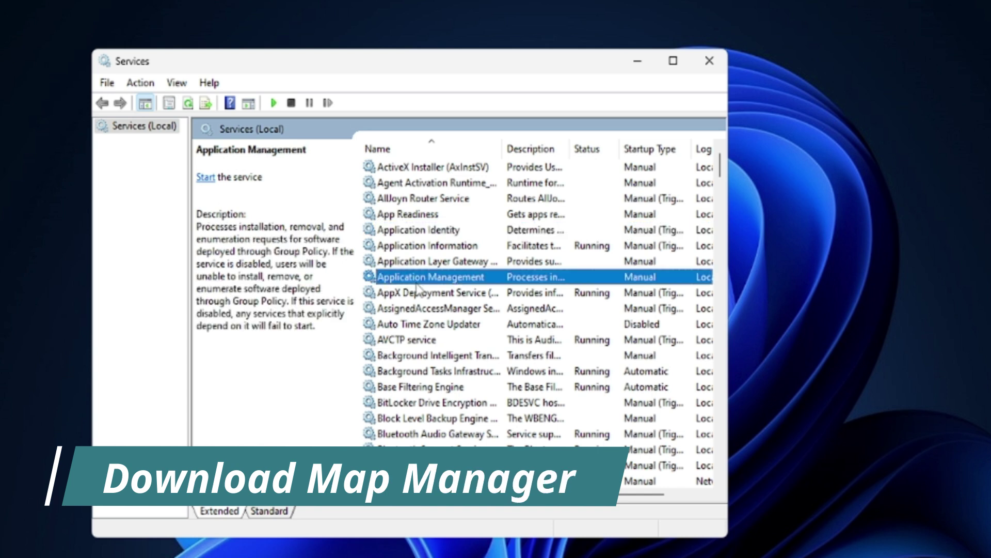
{"action": "key", "text": "d"}
{"action": "key", "text": "Down"}
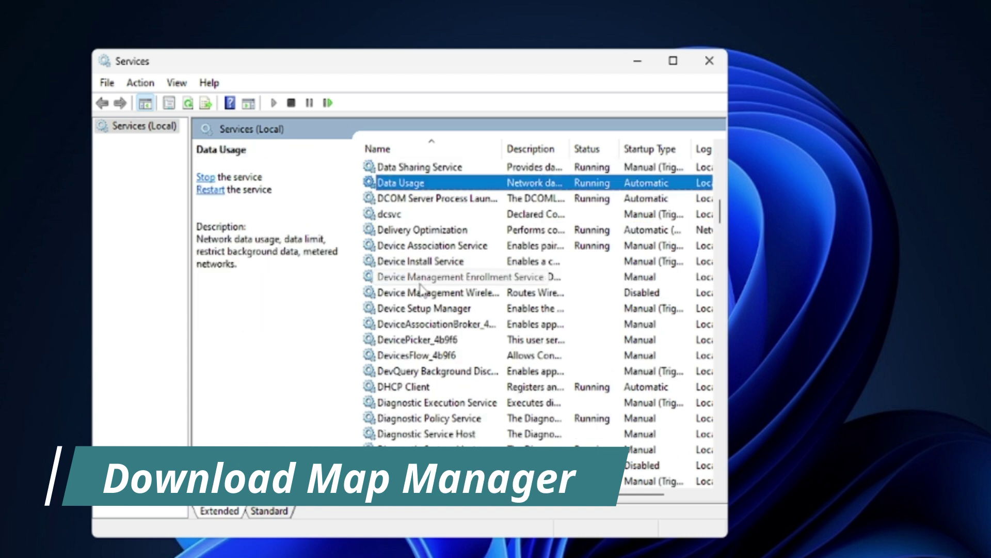
{"action": "scroll", "coordinate": [422, 300], "scroll_direction": "down", "scroll_amount": 1}
{"action": "scroll", "coordinate": [423, 300], "scroll_direction": "down", "scroll_amount": 3}
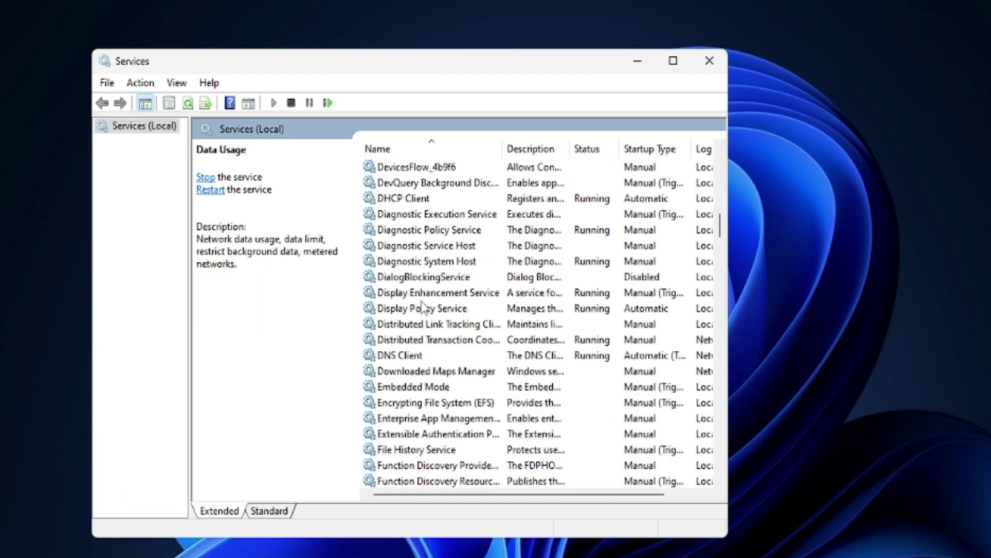
{"action": "scroll", "coordinate": [424, 308], "scroll_direction": "down", "scroll_amount": 2}
{"action": "scroll", "coordinate": [424, 308], "scroll_direction": "up", "scroll_amount": 3}
{"action": "left_click", "coordinate": [437, 419]}
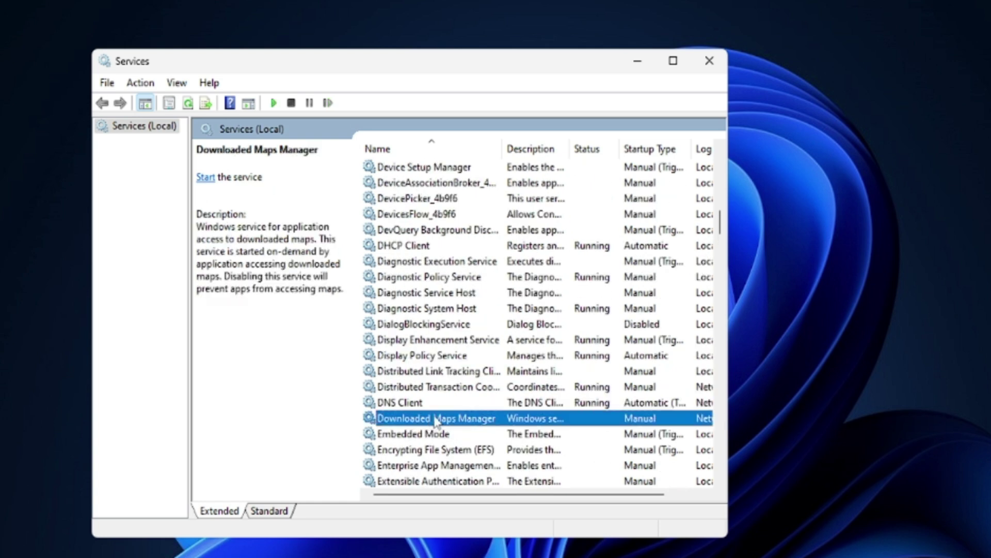
- Set Downloaded Maps Manager's startup type to Disabled and apply it
{"action": "double_click", "coordinate": [443, 418]}
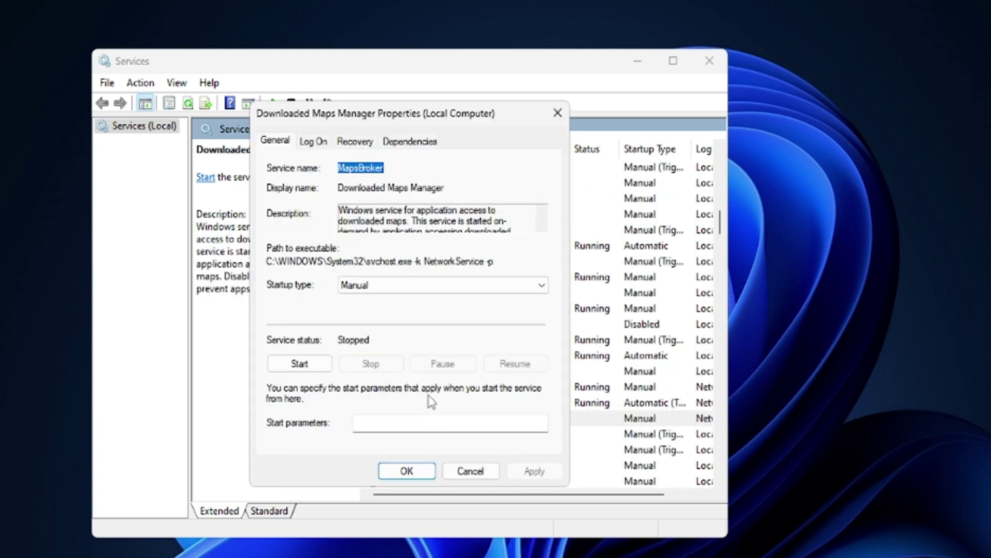
{"action": "left_click", "coordinate": [342, 290]}
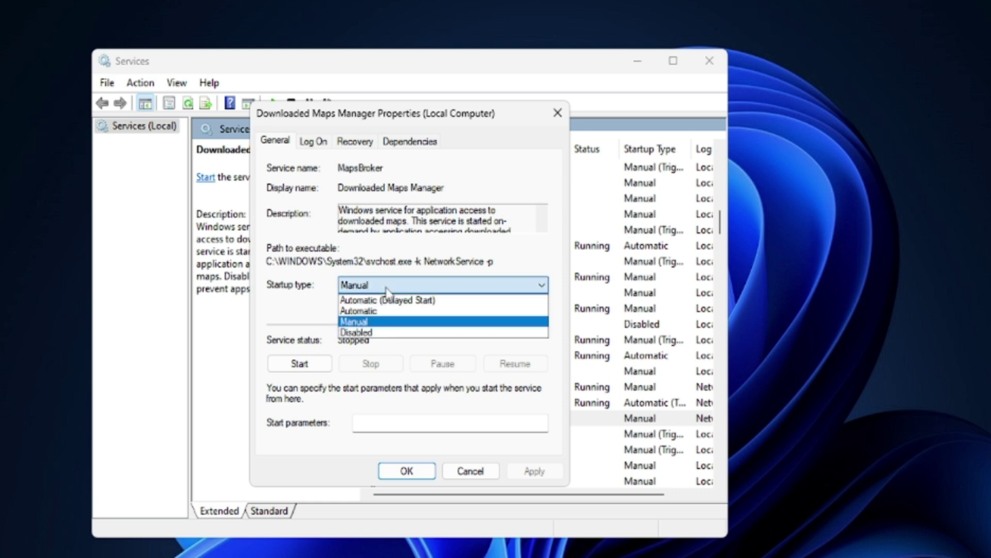
{"action": "left_click", "coordinate": [365, 333]}
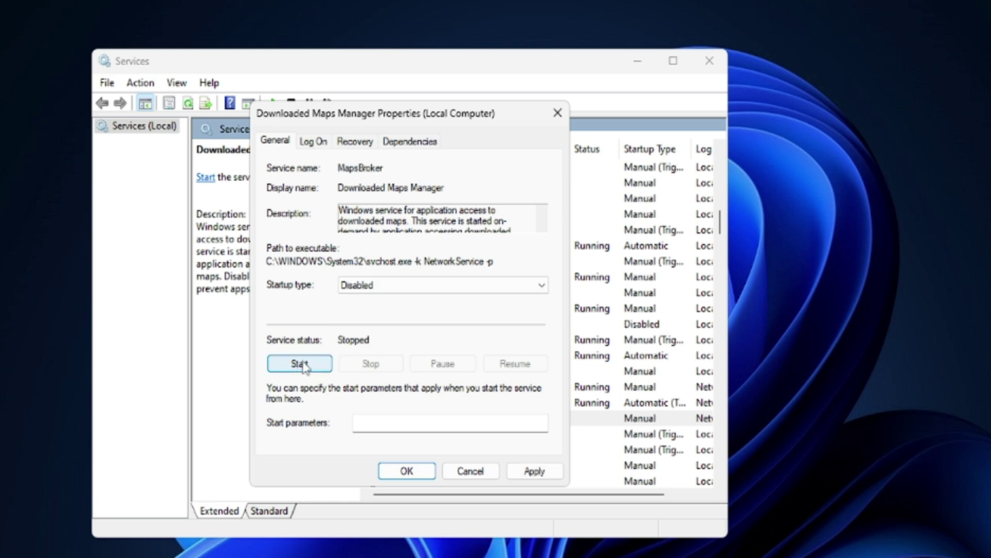
{"action": "left_click", "coordinate": [538, 477]}
{"action": "left_click", "coordinate": [423, 473]}
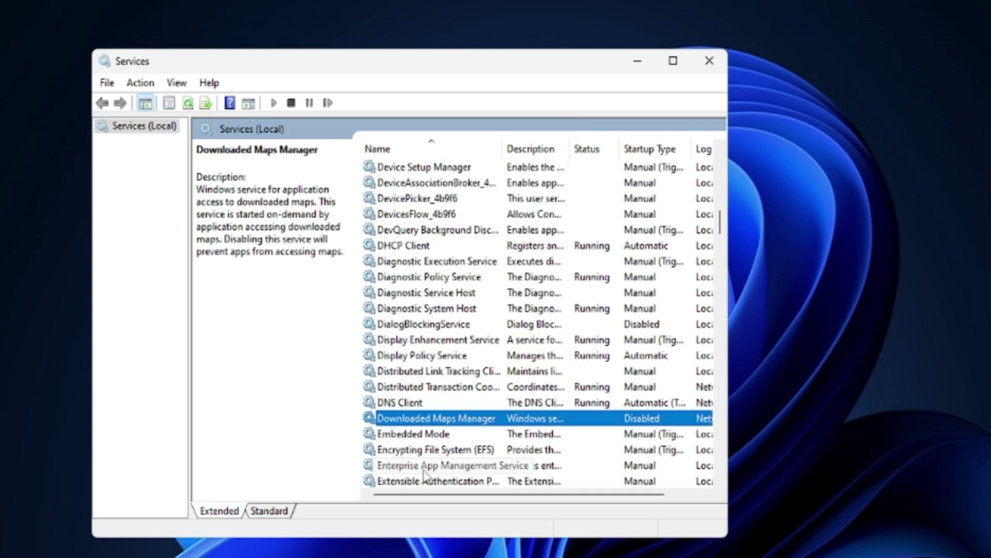
{"action": "key", "text": "f"}
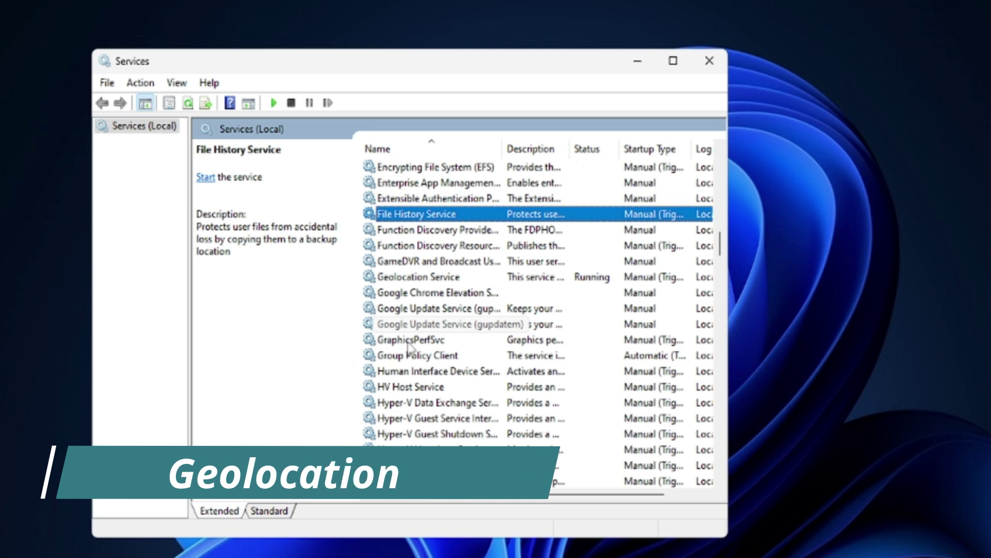
- Stop Geolocation Service and set its startup type to Disabled
{"action": "key", "text": "g"}
{"action": "key", "text": "g"}
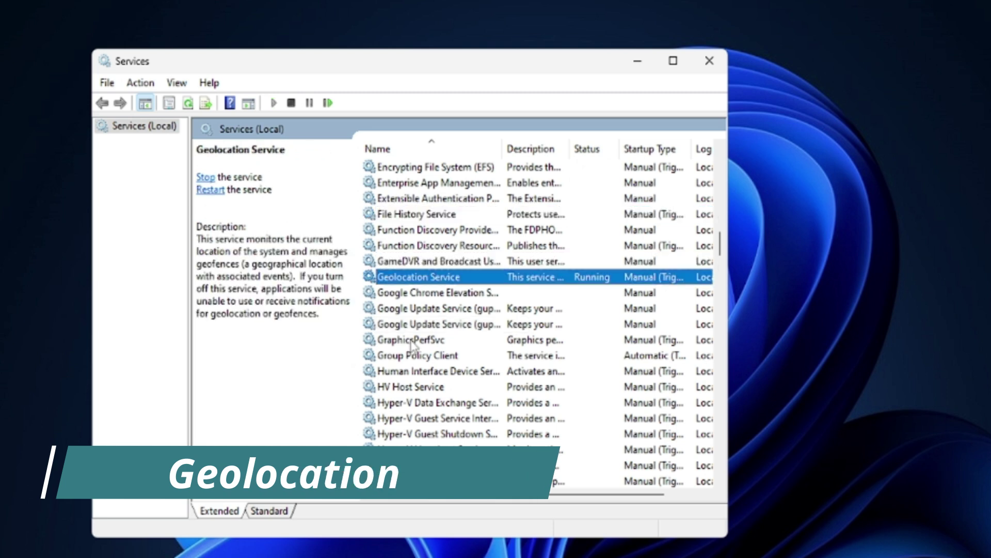
{"action": "double_click", "coordinate": [404, 281]}
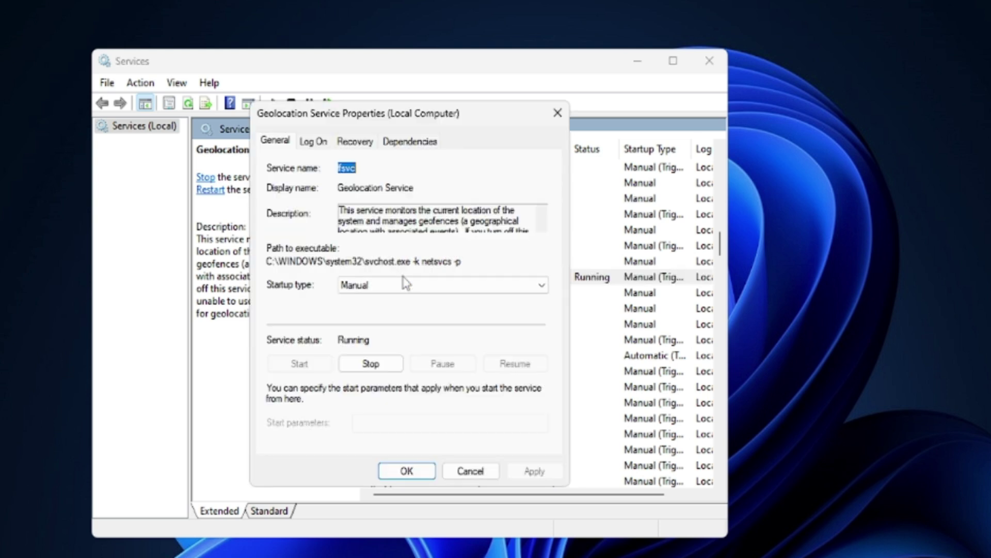
{"action": "left_click", "coordinate": [371, 284]}
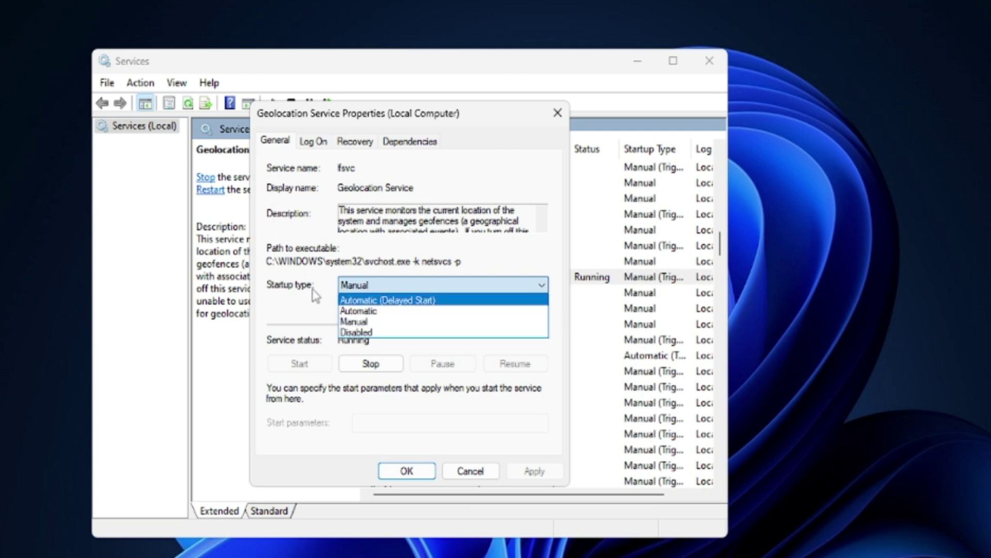
{"action": "left_click", "coordinate": [376, 333]}
{"action": "left_click", "coordinate": [372, 364]}
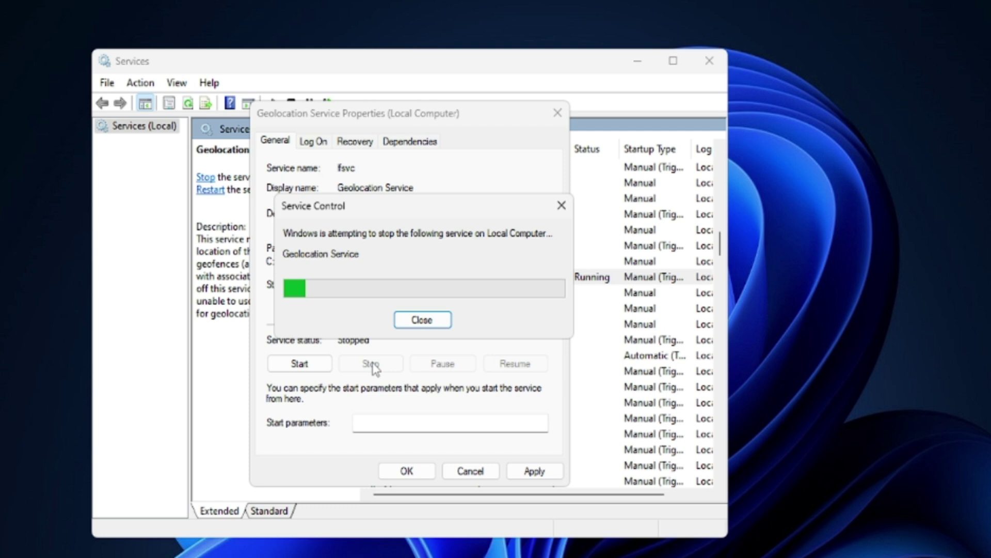
{"action": "left_click", "coordinate": [534, 471]}
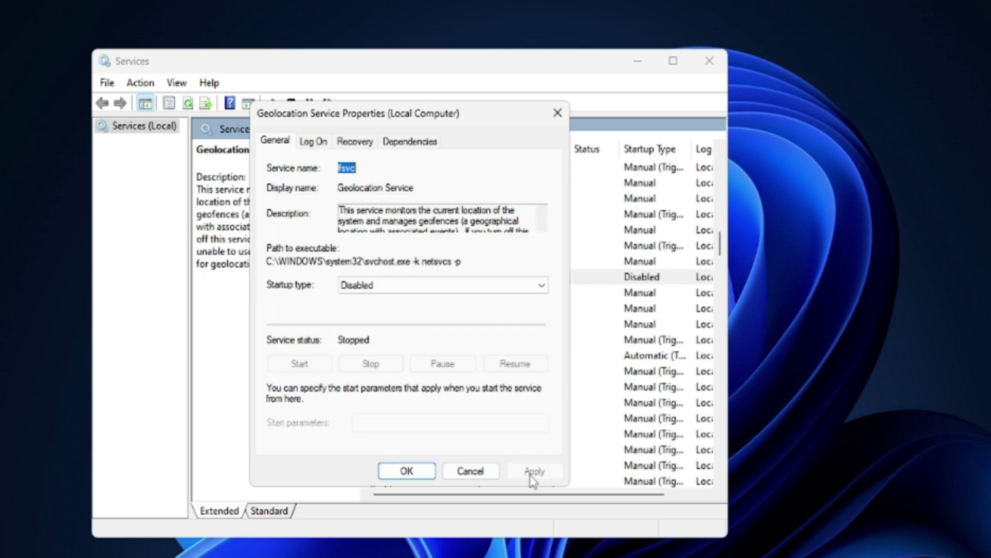
{"action": "left_click", "coordinate": [424, 479]}
- Move down the services list past the H entries to Hyper-V
{"action": "left_click", "coordinate": [453, 340]}
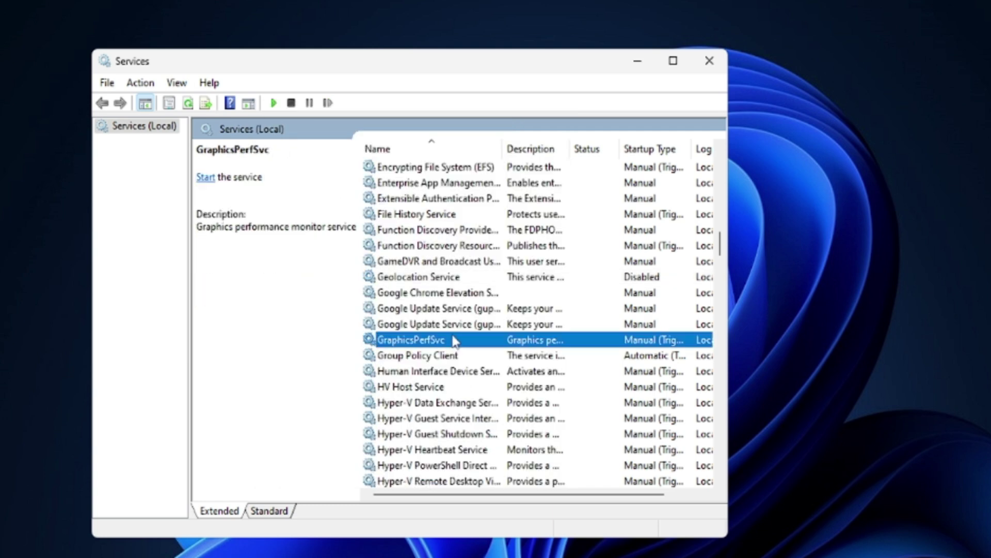
{"action": "key", "text": "h"}
{"action": "key", "text": "Down"}
{"action": "key", "text": "Down"}
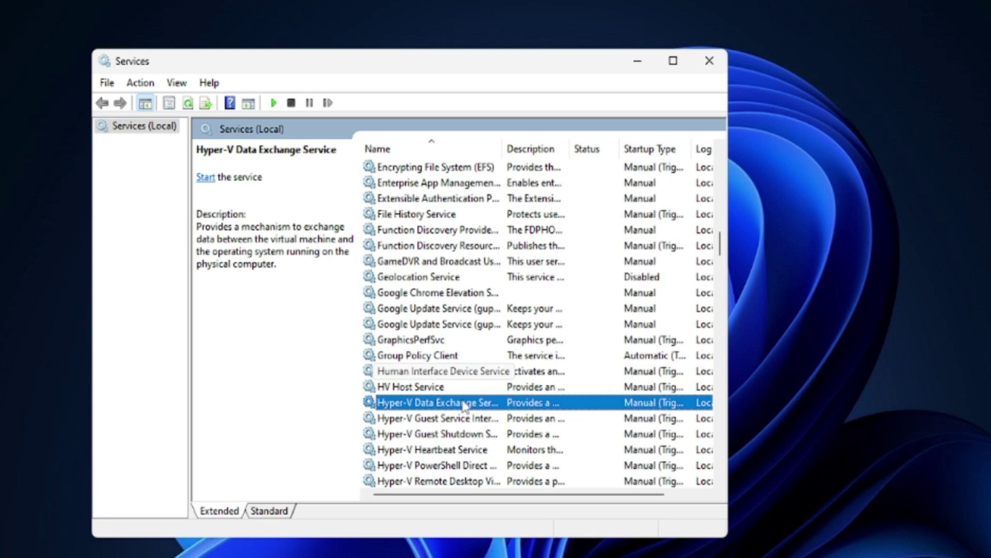
- Set Windows Image Acquisition (WIA) startup type to Disabled and apply it
{"action": "scroll", "coordinate": [465, 405], "scroll_direction": "down", "scroll_amount": 2}
{"action": "left_click", "coordinate": [420, 287]}
{"action": "scroll", "coordinate": [419, 246], "scroll_direction": "up", "scroll_amount": 6}
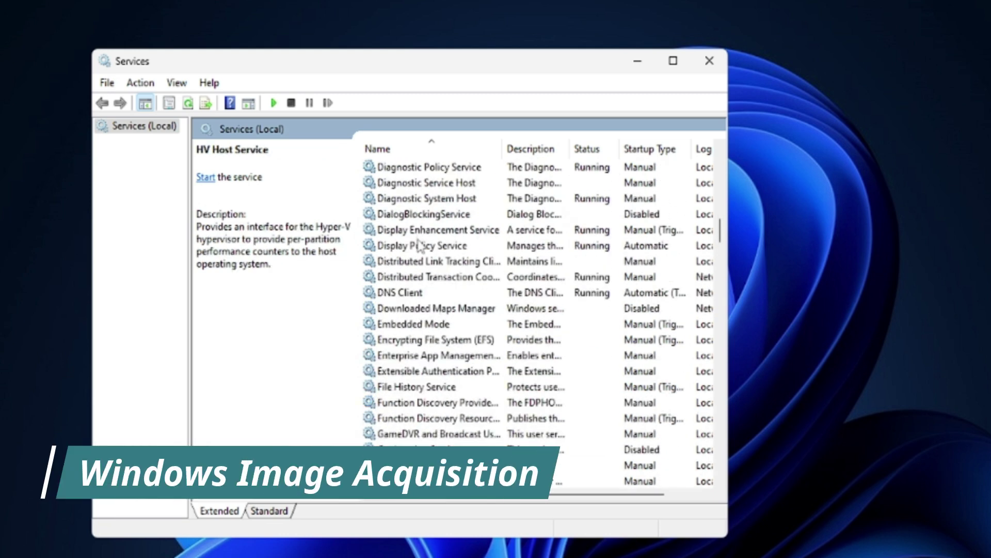
{"action": "left_click", "coordinate": [427, 292]}
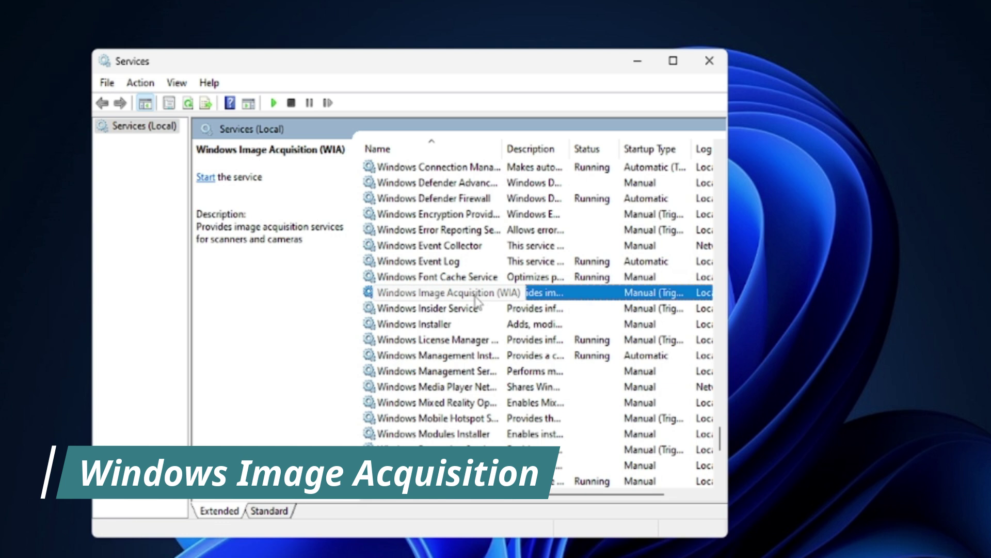
{"action": "double_click", "coordinate": [427, 293]}
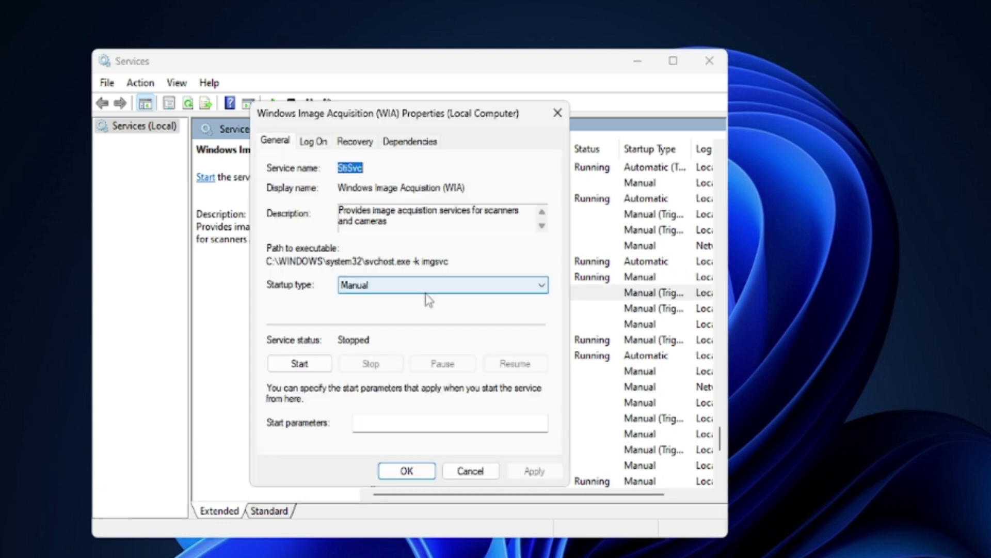
{"action": "left_click", "coordinate": [364, 287]}
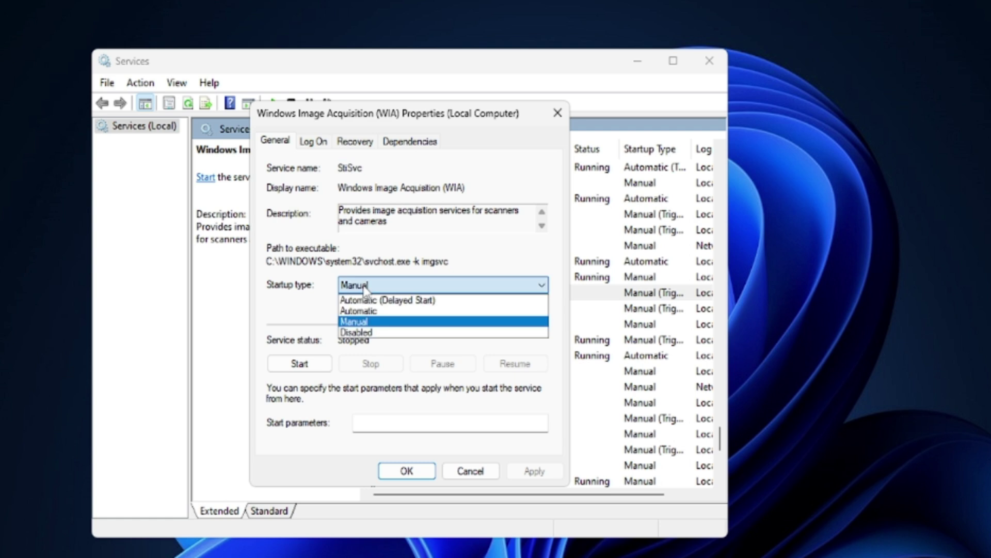
{"action": "left_click", "coordinate": [368, 332]}
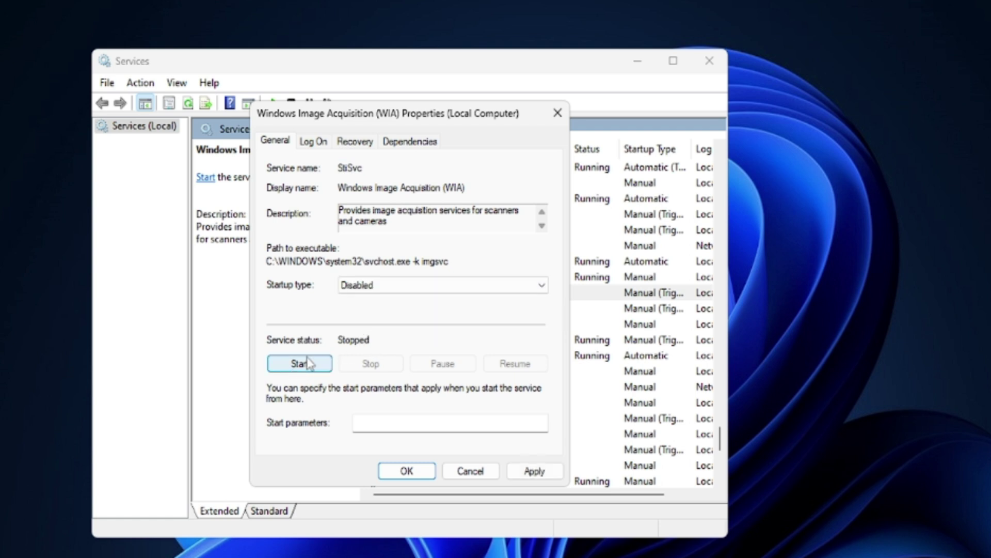
{"action": "left_click", "coordinate": [532, 471]}
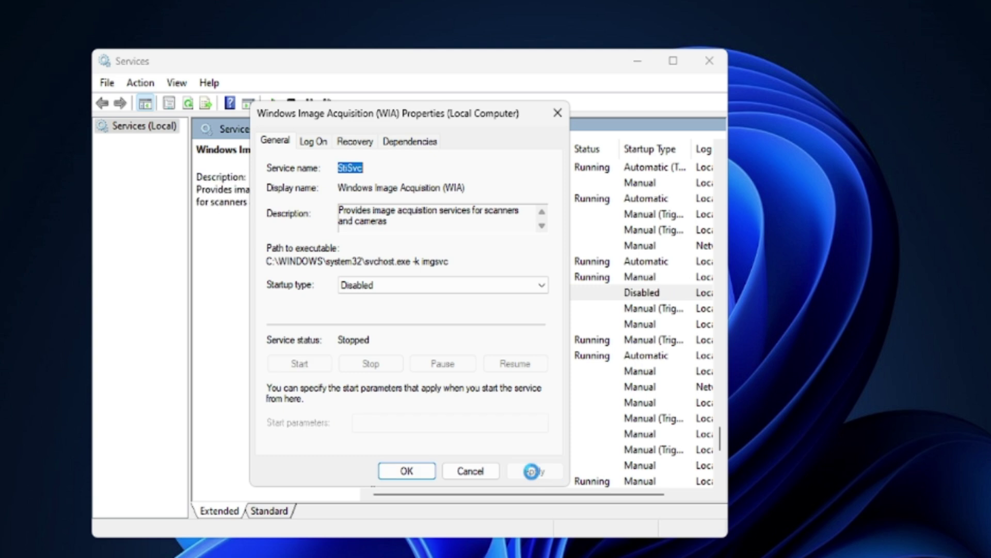
{"action": "left_click", "coordinate": [423, 473]}
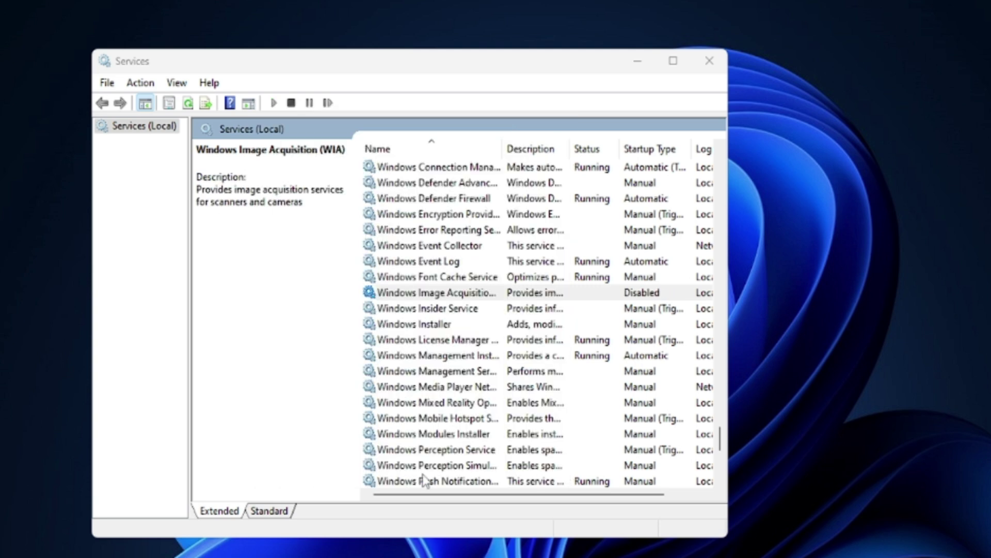
- Find SysMain and check in its properties that it is Disabled
{"action": "left_click", "coordinate": [514, 343]}
{"action": "key", "text": "s"}
{"action": "key", "text": "s"}
{"action": "key", "text": "s"}
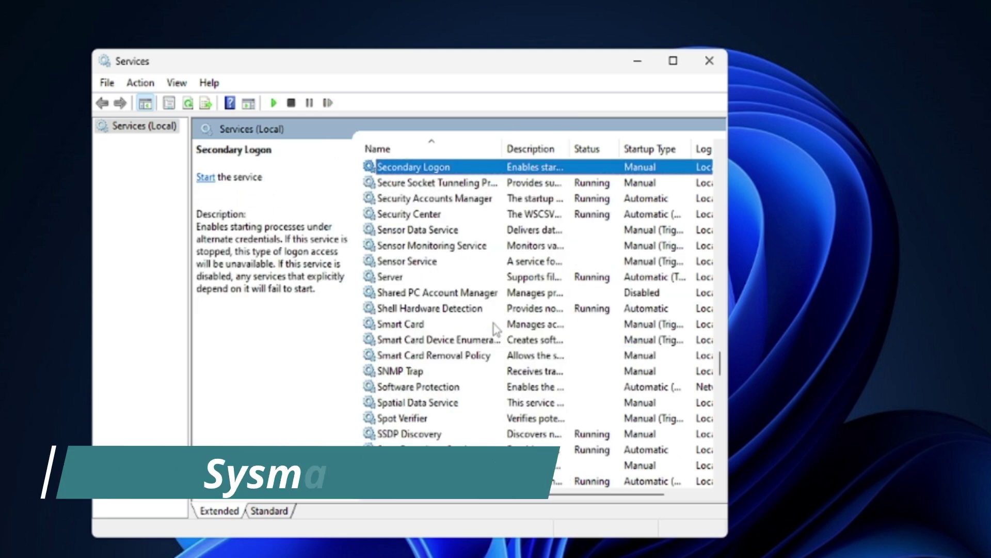
{"action": "key", "text": "s"}
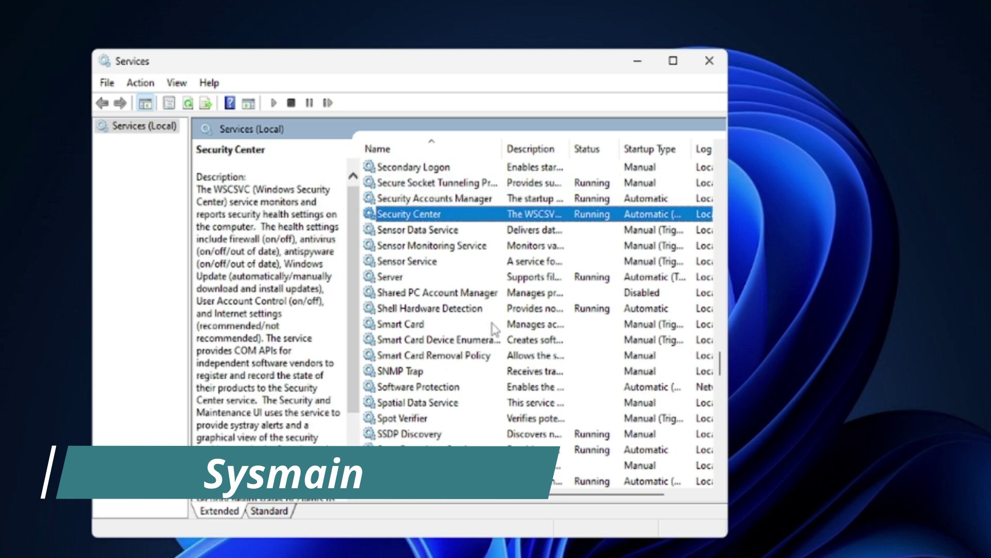
{"action": "key", "text": "s"}
{"action": "left_click", "coordinate": [446, 310]}
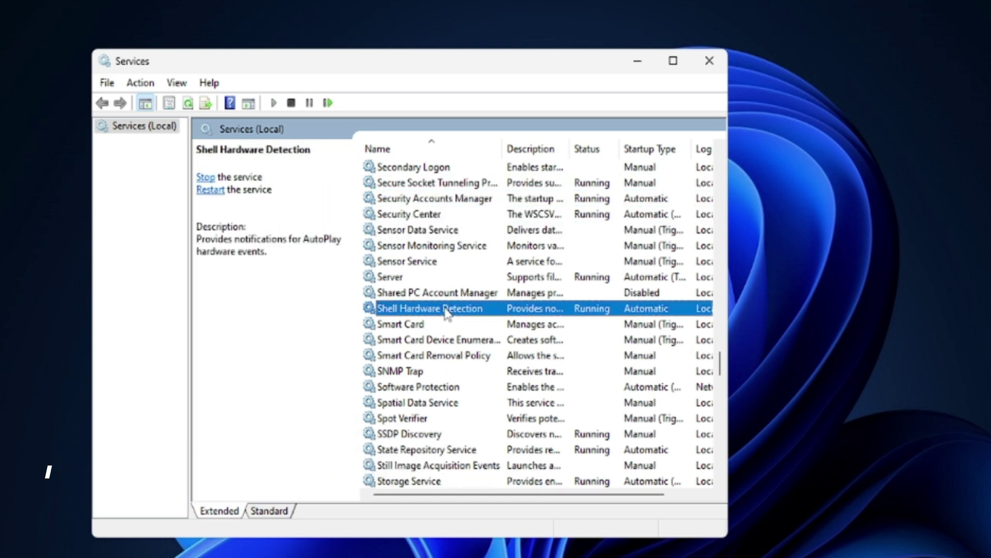
{"action": "key", "text": "s"}
{"action": "key", "text": "s"}
{"action": "scroll", "coordinate": [402, 434], "scroll_direction": "down", "scroll_amount": 2}
{"action": "left_click", "coordinate": [402, 434]}
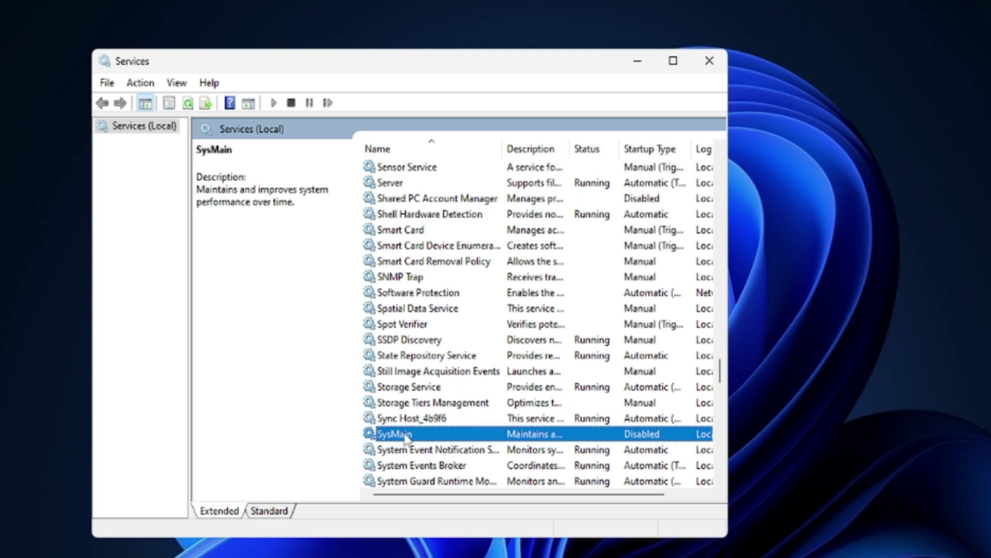
{"action": "double_click", "coordinate": [405, 436]}
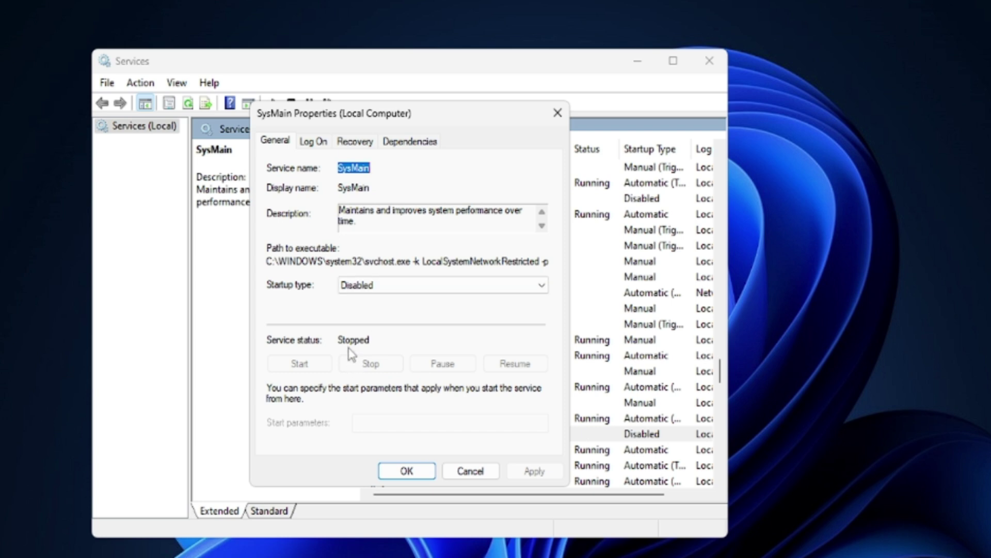
{"action": "left_click", "coordinate": [427, 471]}
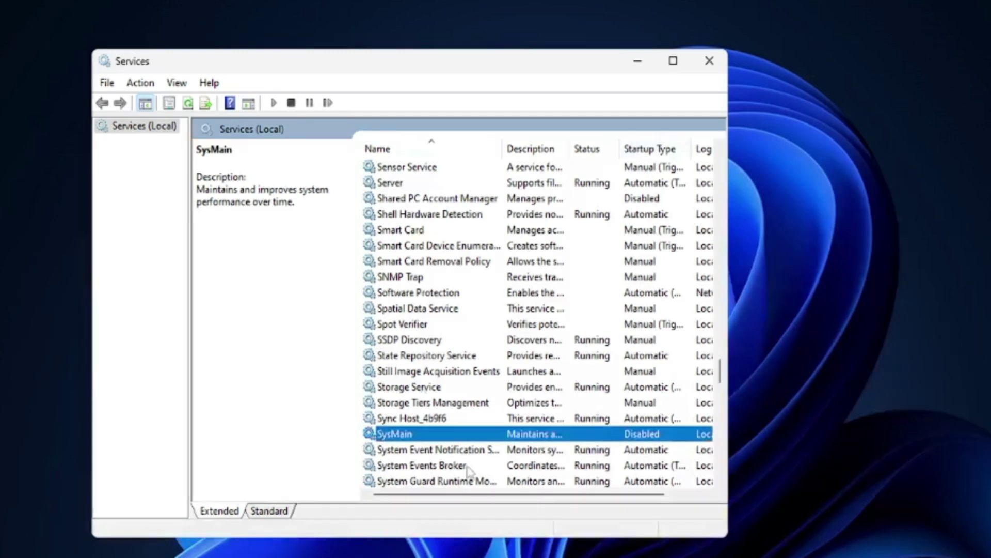
{"action": "left_click", "coordinate": [713, 56]}
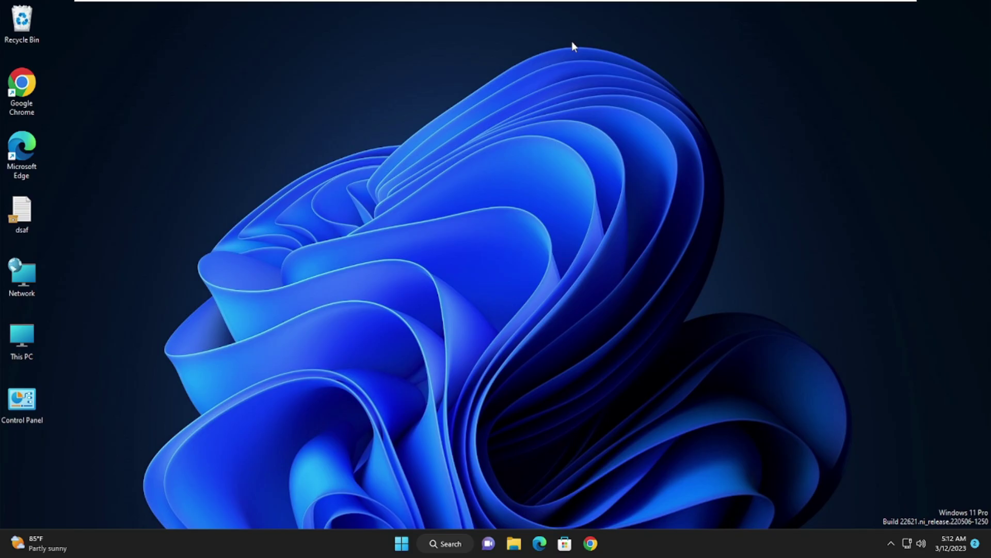